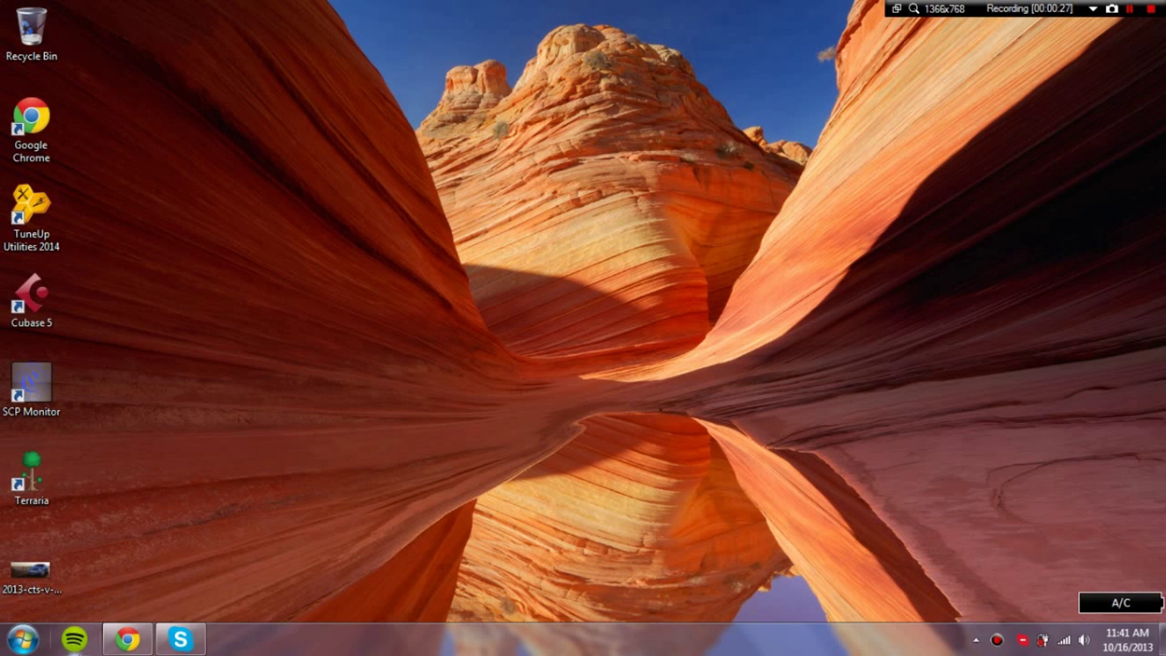
Step: Search the Start menu for 'ds3 tool', dismiss the results, and bring back Chrome's XInput Wrapper forum thread
key(super)
text(ds3 too)
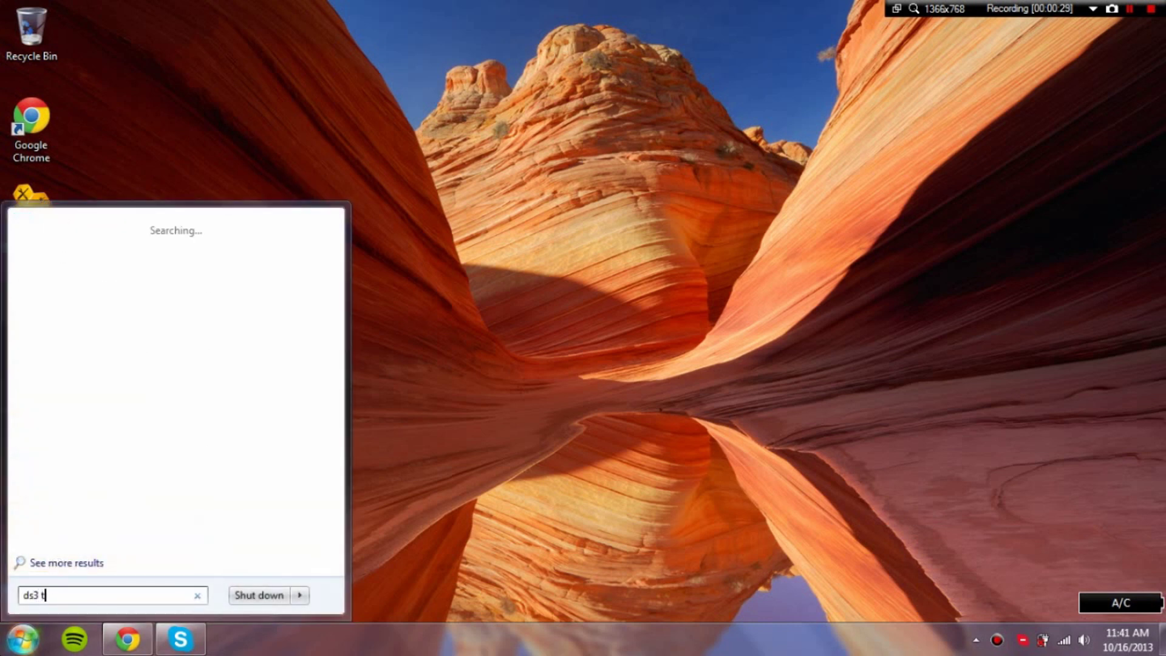
text(l)
key(Return)
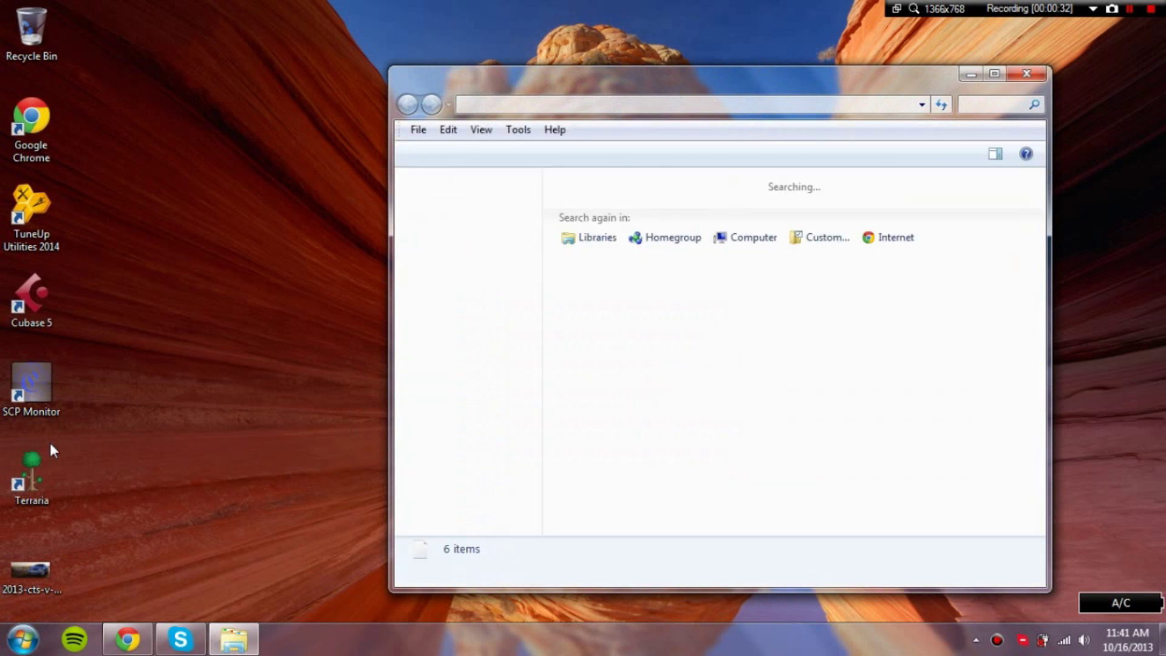
key(super)
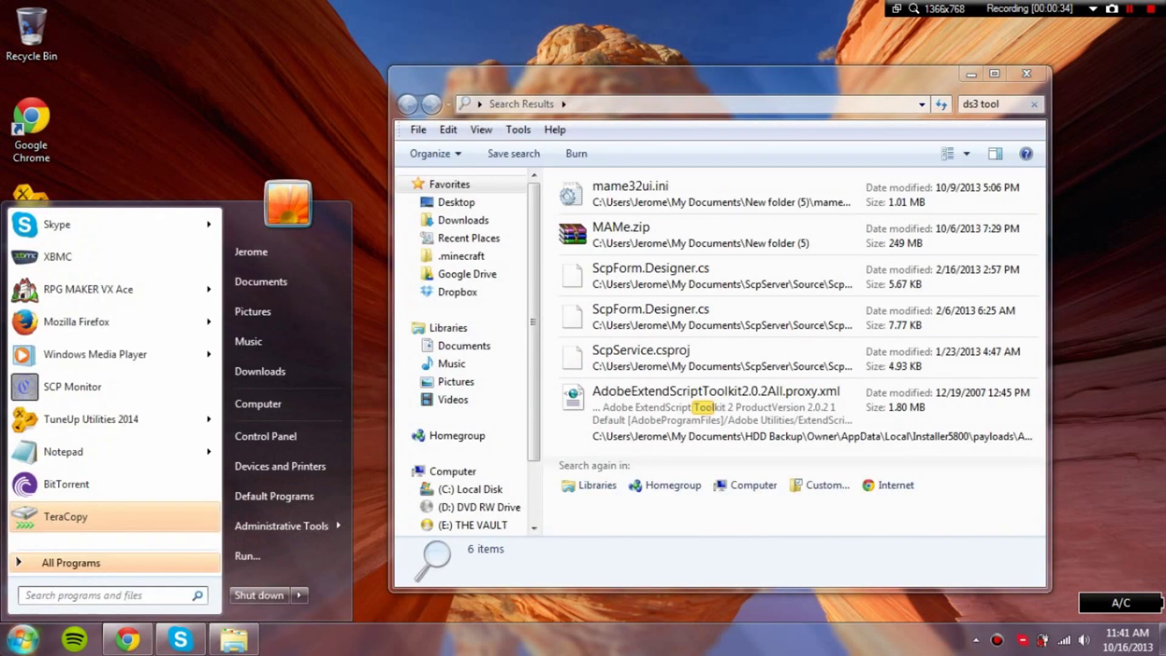
text(ds3 tool)
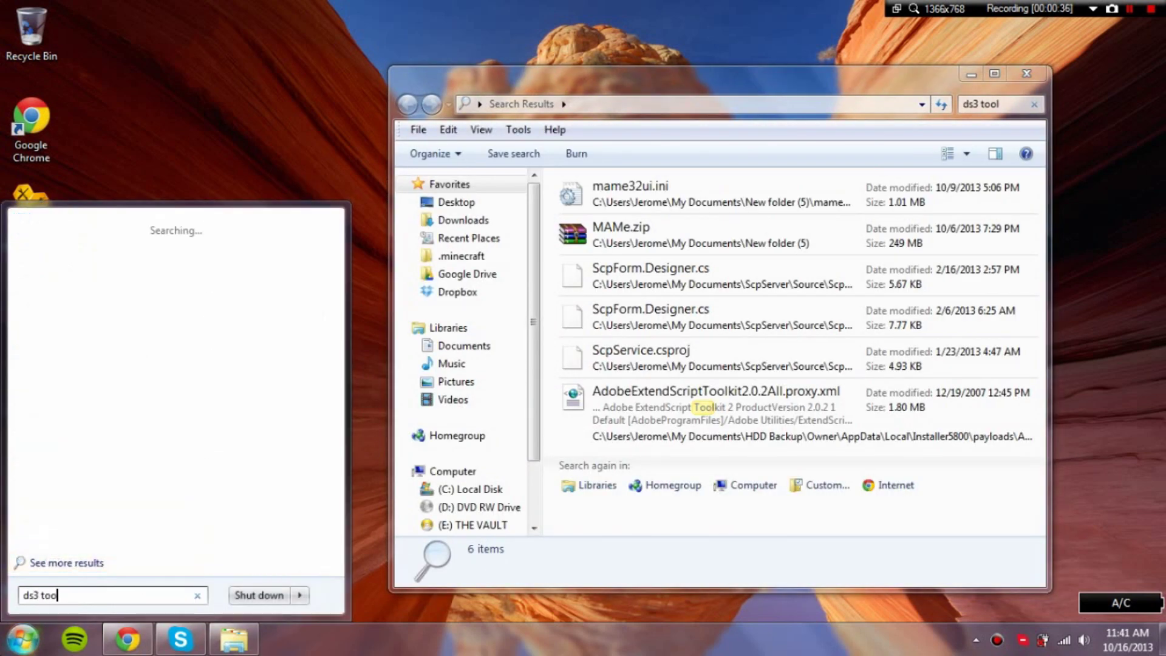
click(1018, 75)
click(1018, 75)
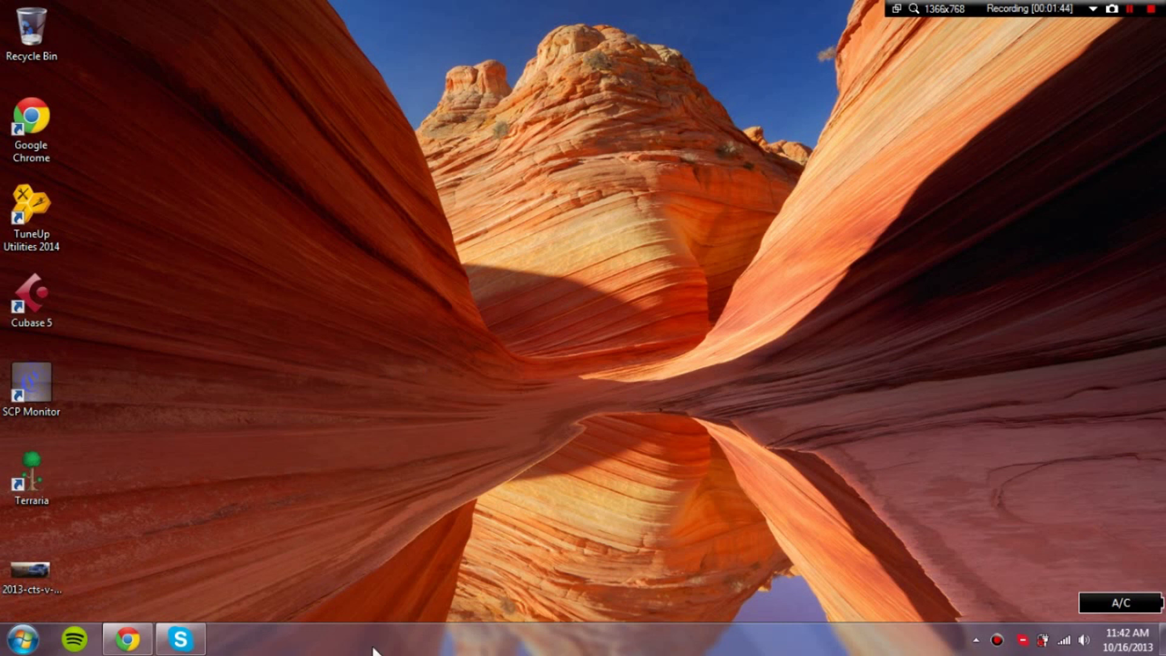
click(128, 640)
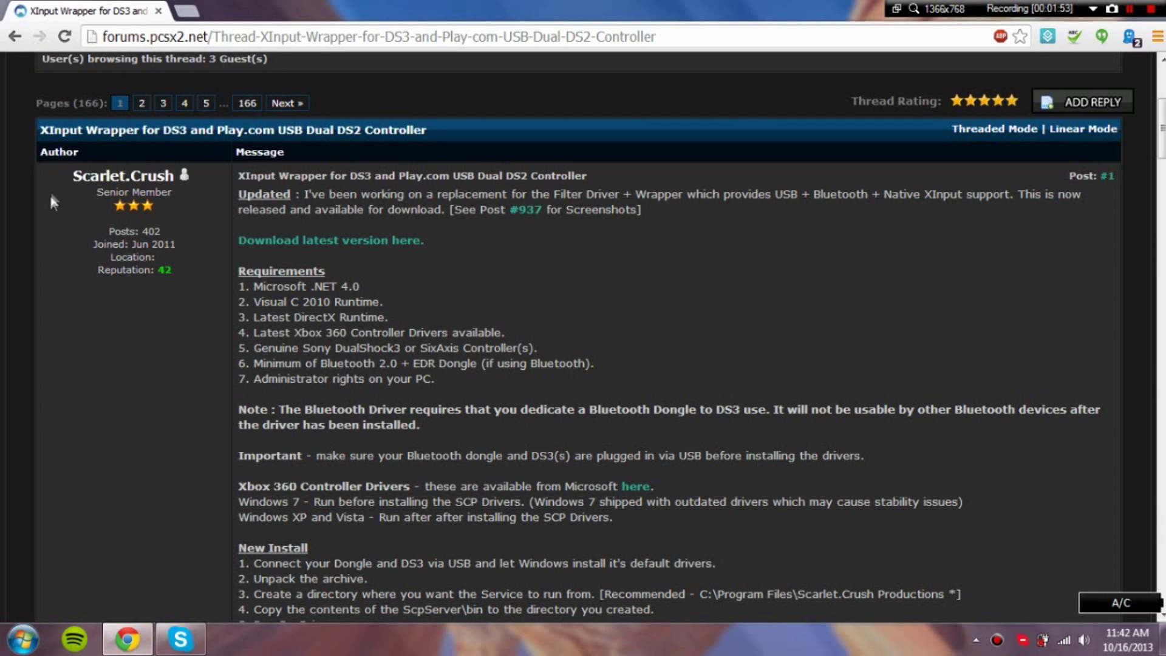
drag(71, 176, 176, 177)
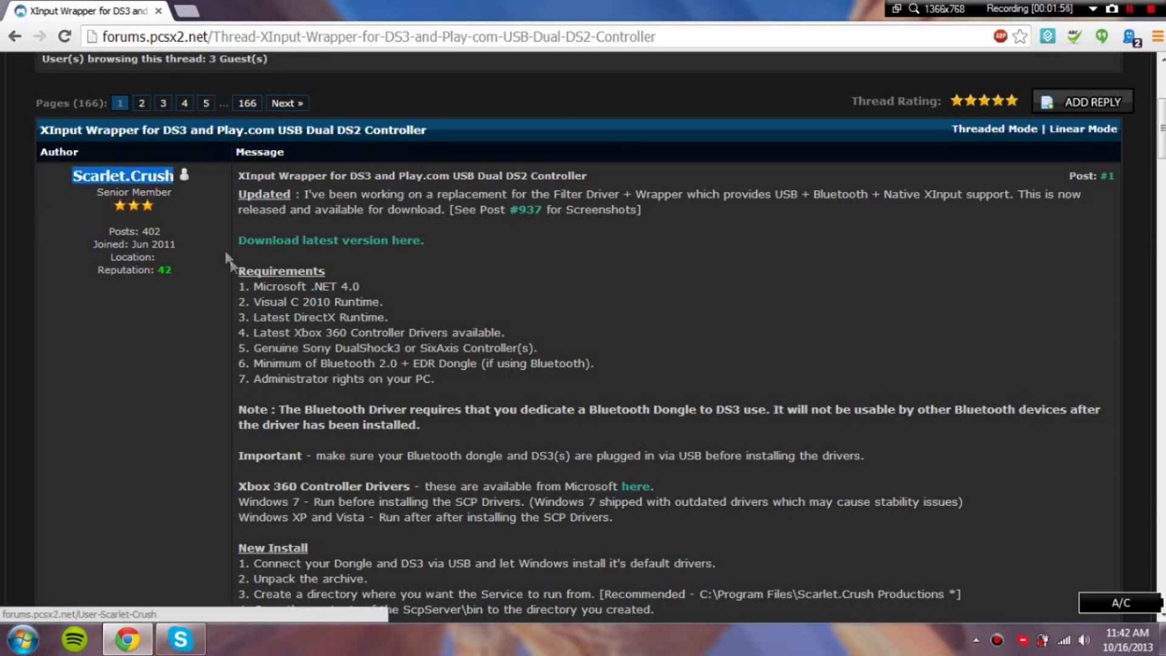
click(231, 259)
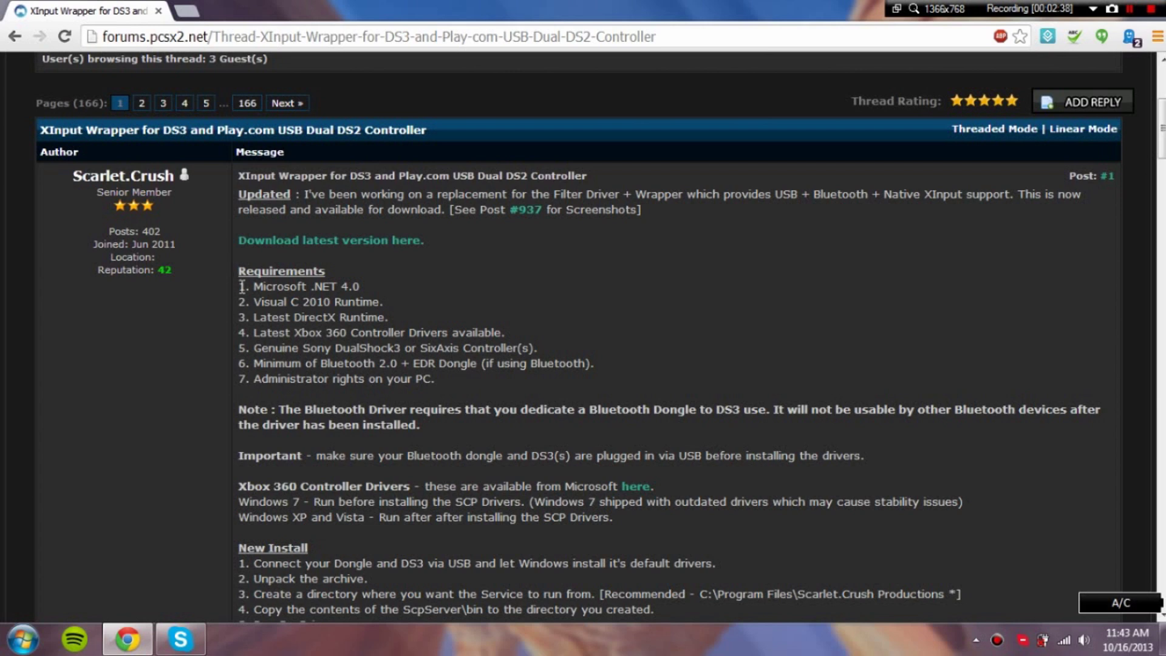
drag(242, 286, 272, 338)
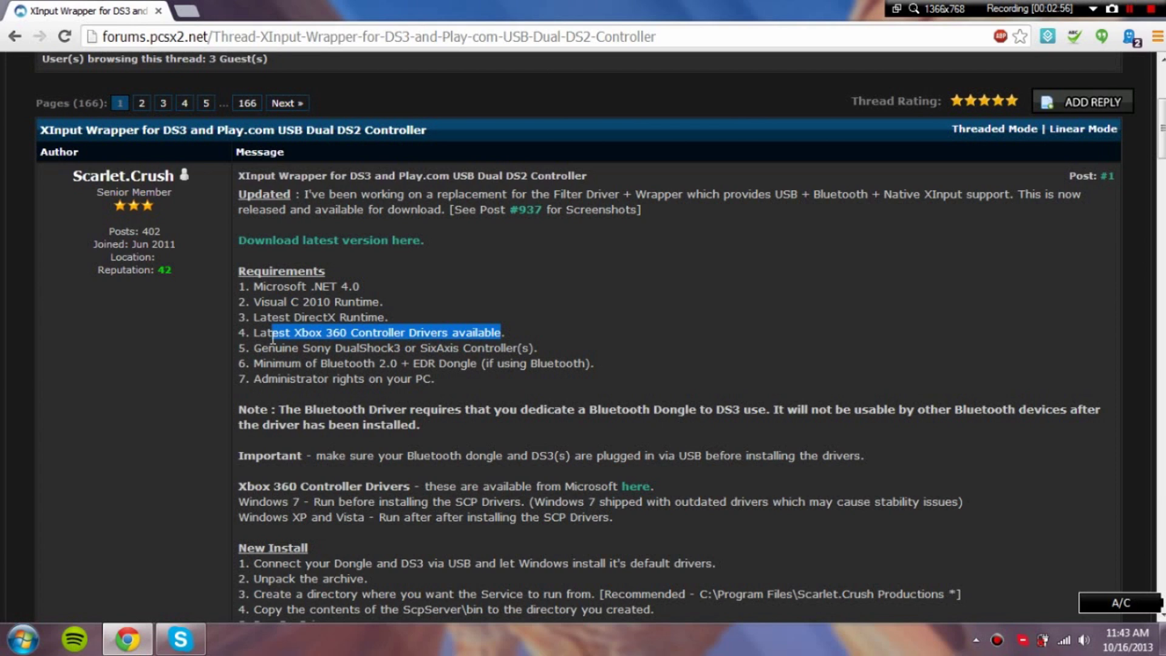
click(270, 359)
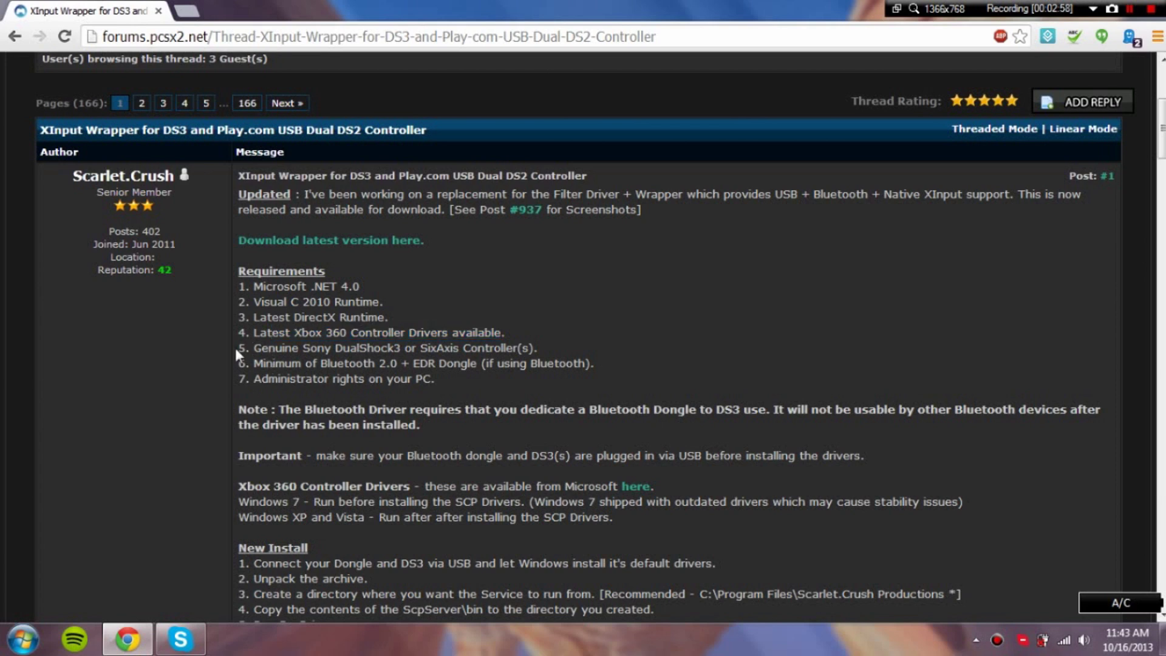
drag(235, 350, 568, 346)
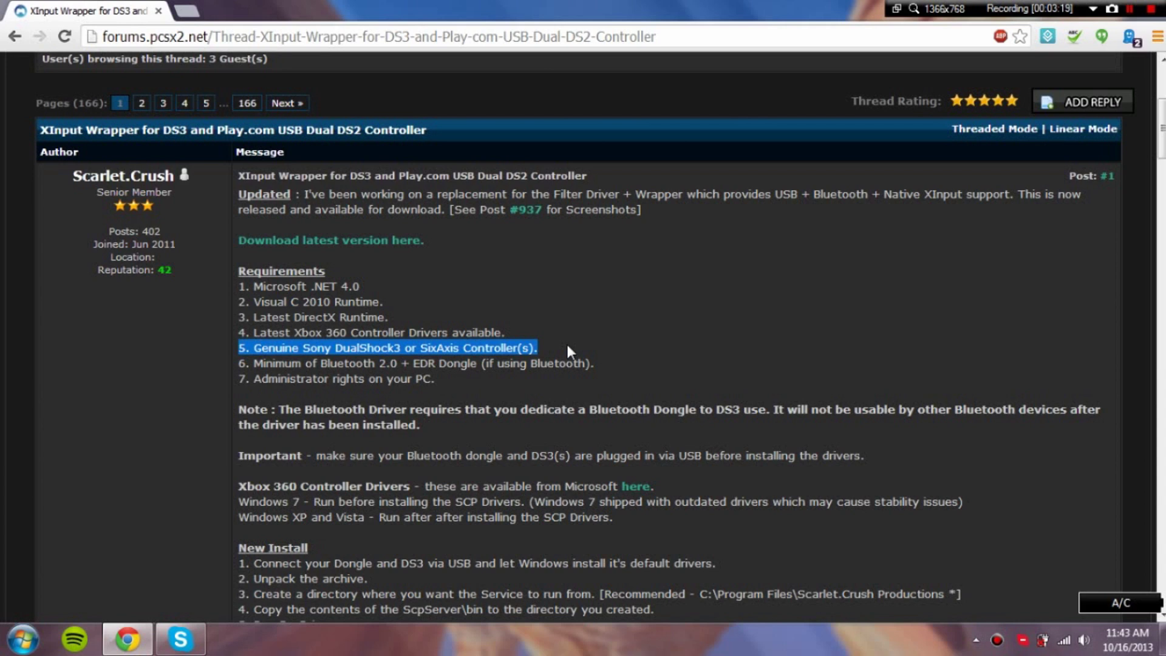
click(606, 363)
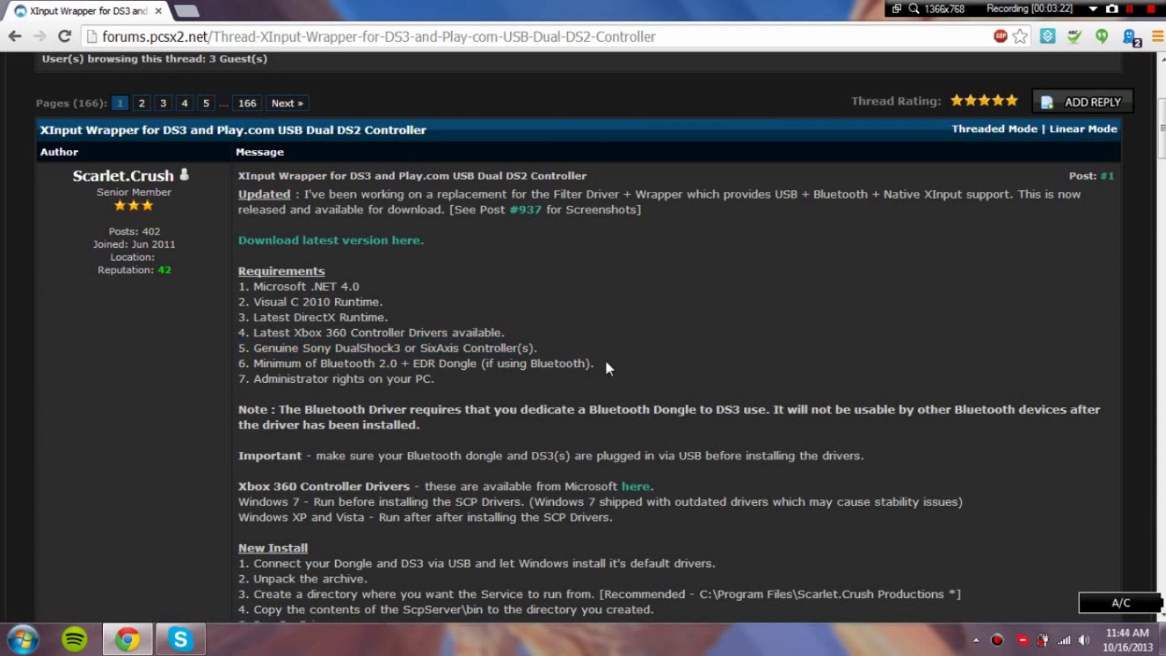
drag(606, 363, 525, 369)
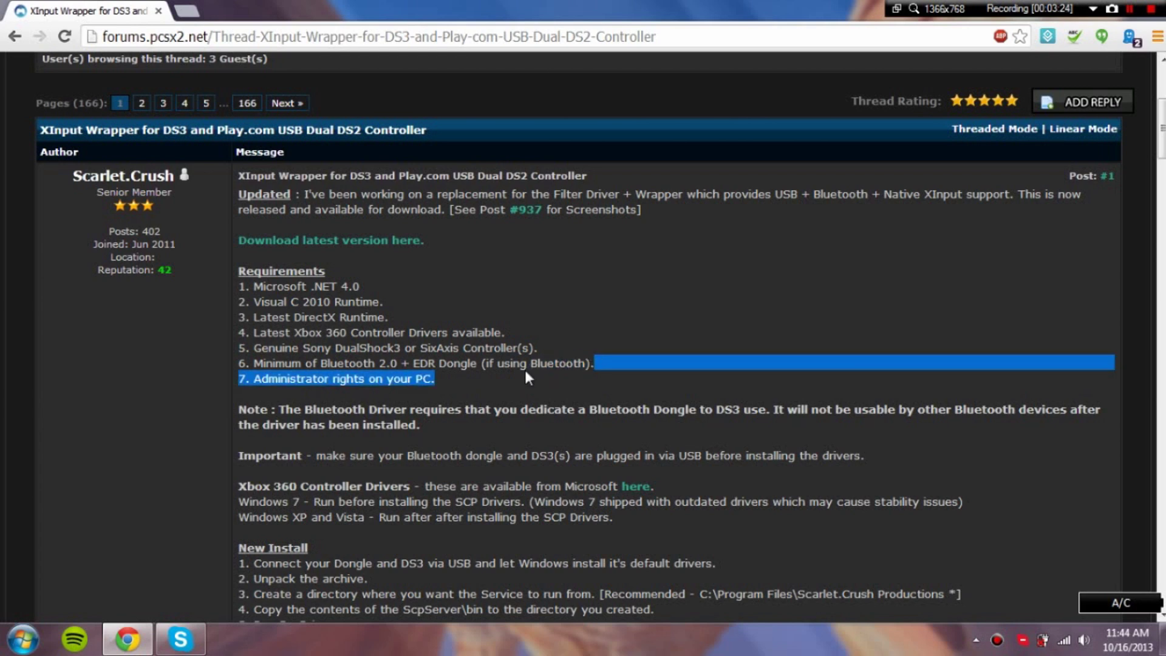
click(526, 369)
drag(238, 363, 590, 364)
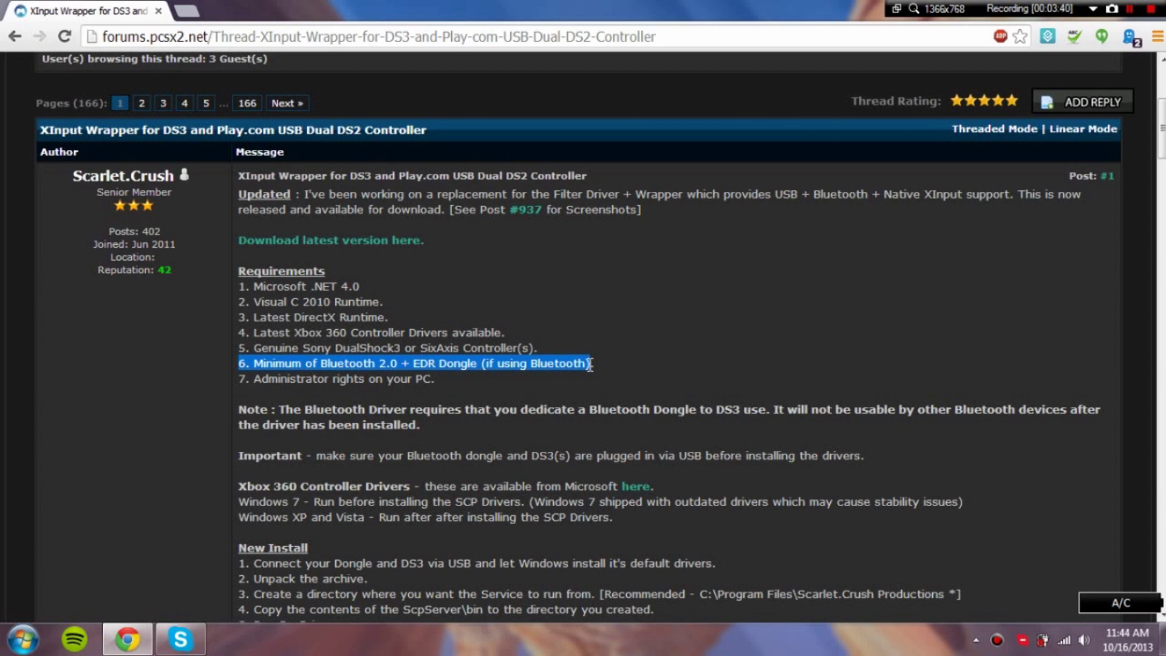
drag(435, 379, 238, 383)
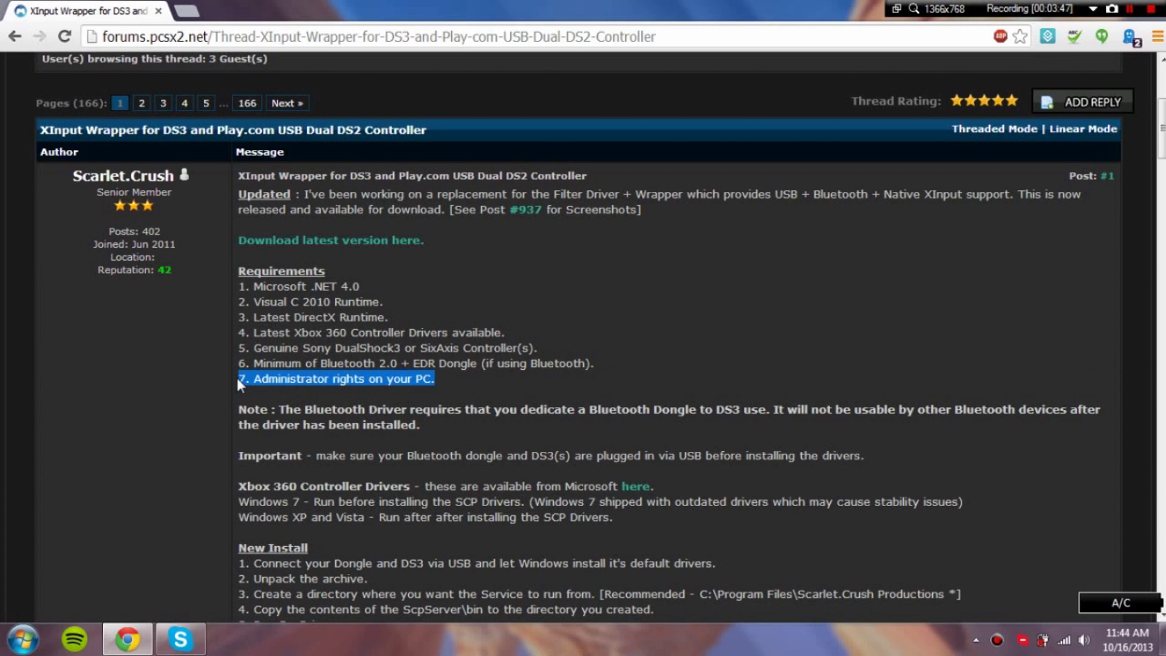
scroll(237, 378, up, 1)
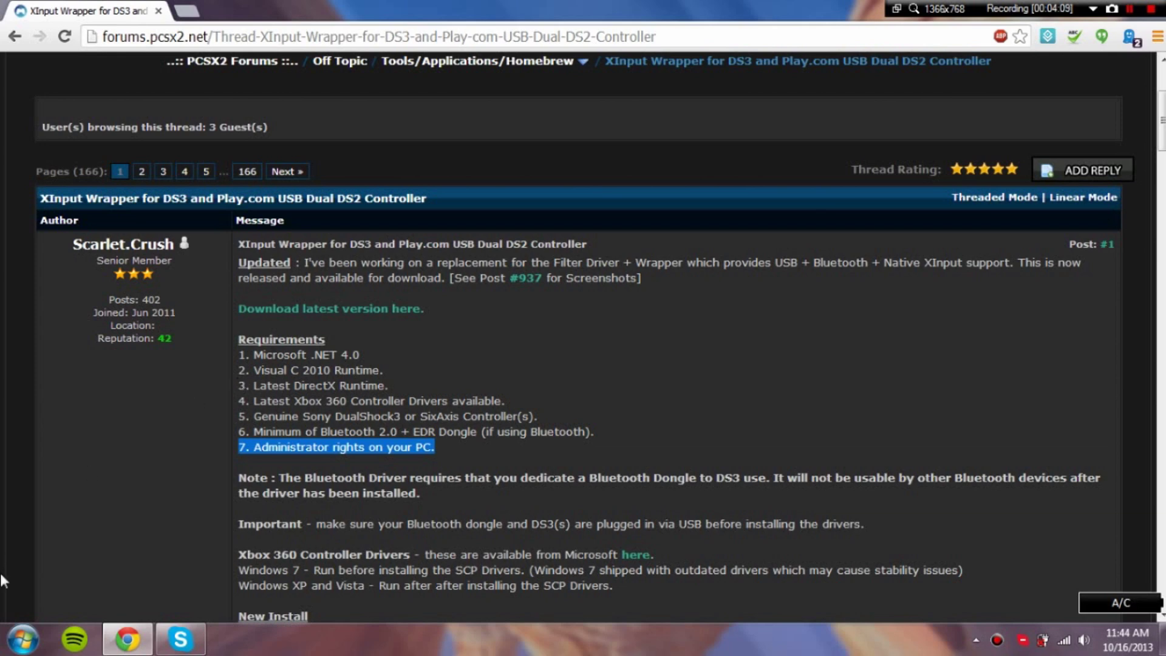
click(22, 639)
right_click(276, 407)
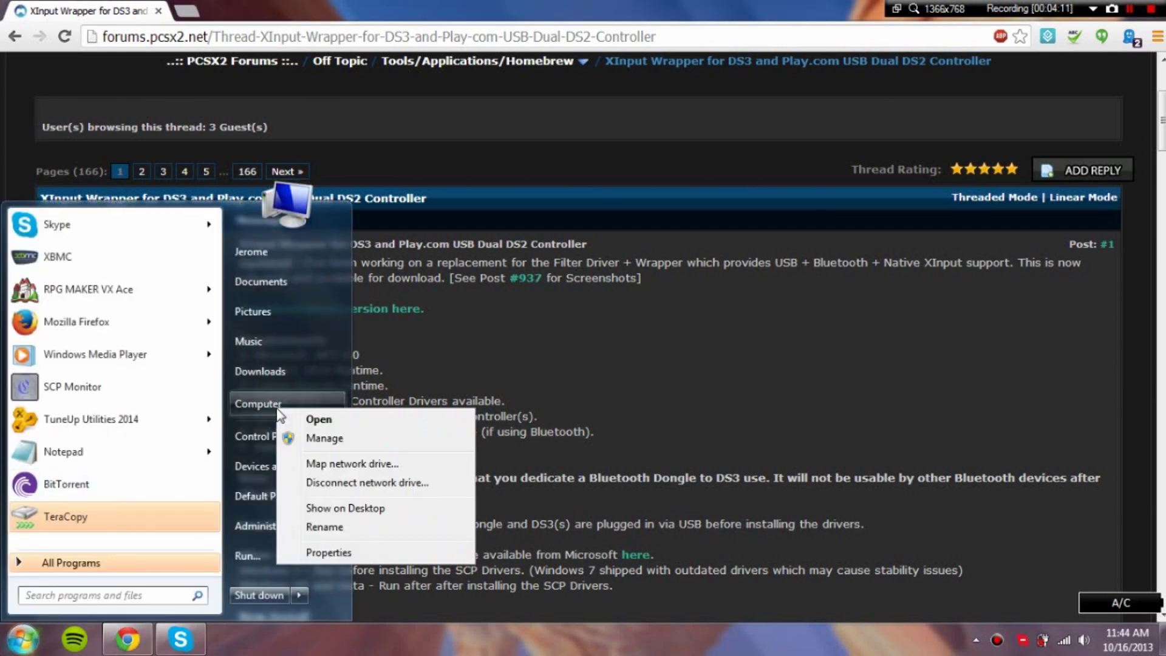
click(312, 551)
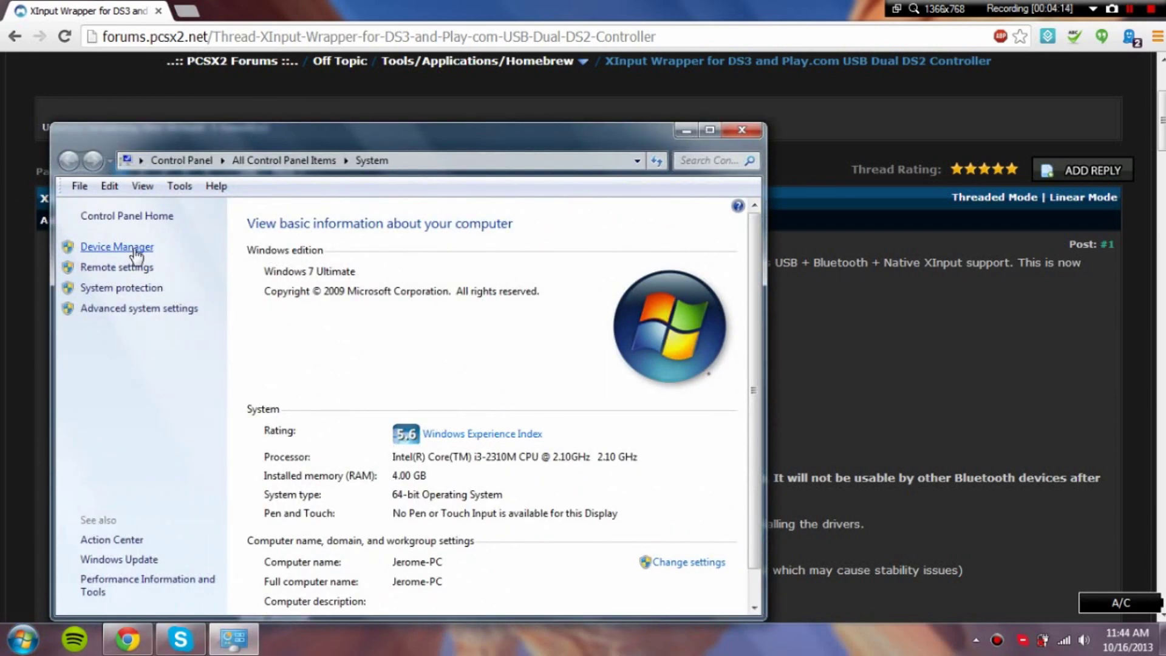
click(117, 246)
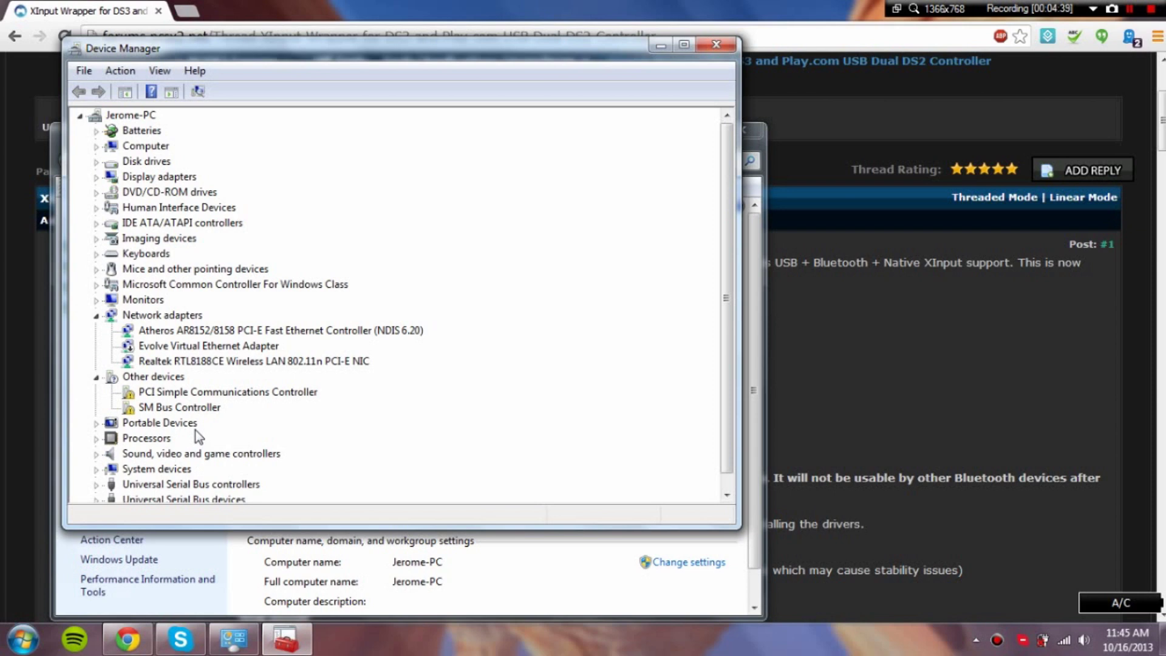
click(717, 45)
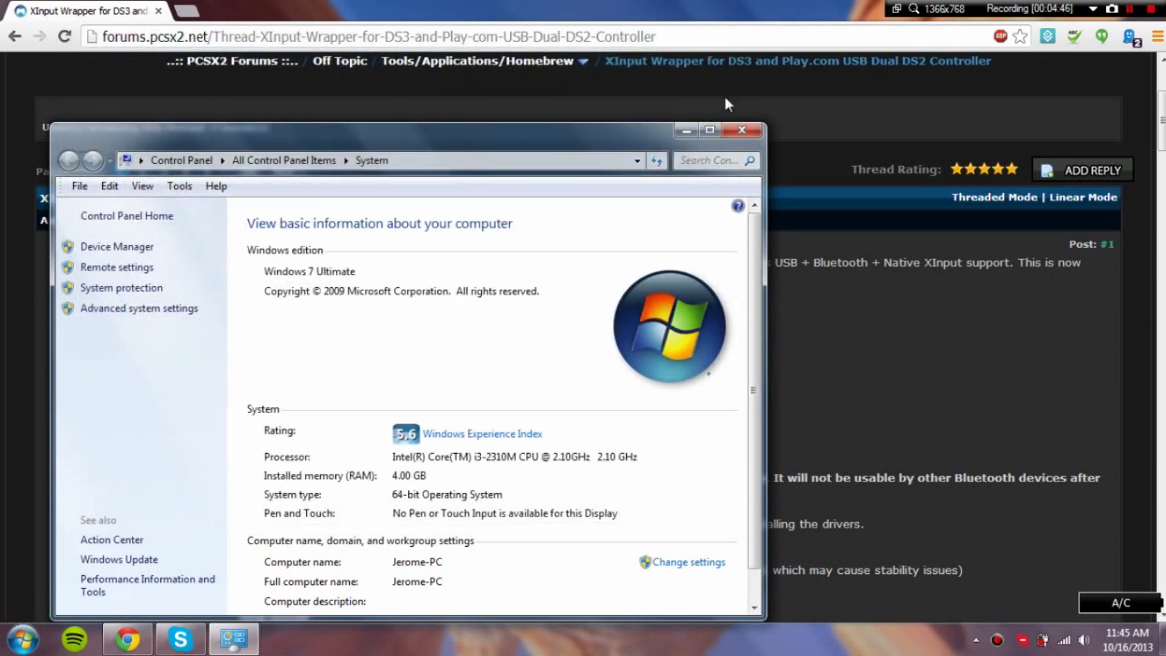
click(736, 129)
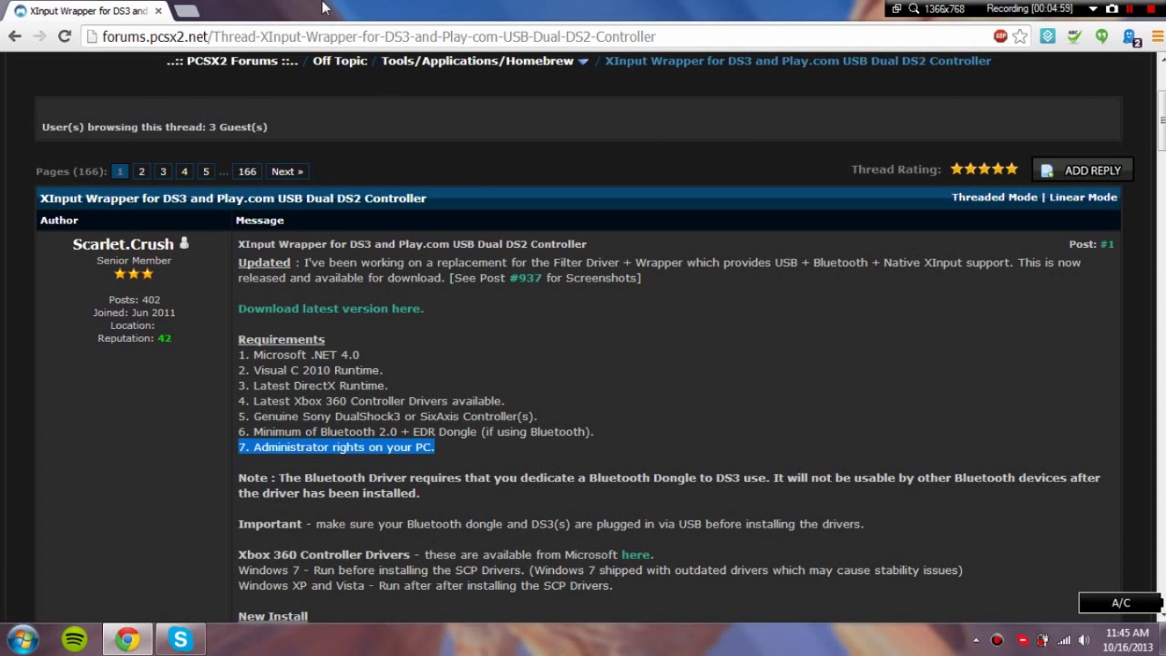
key(ctrl+j)
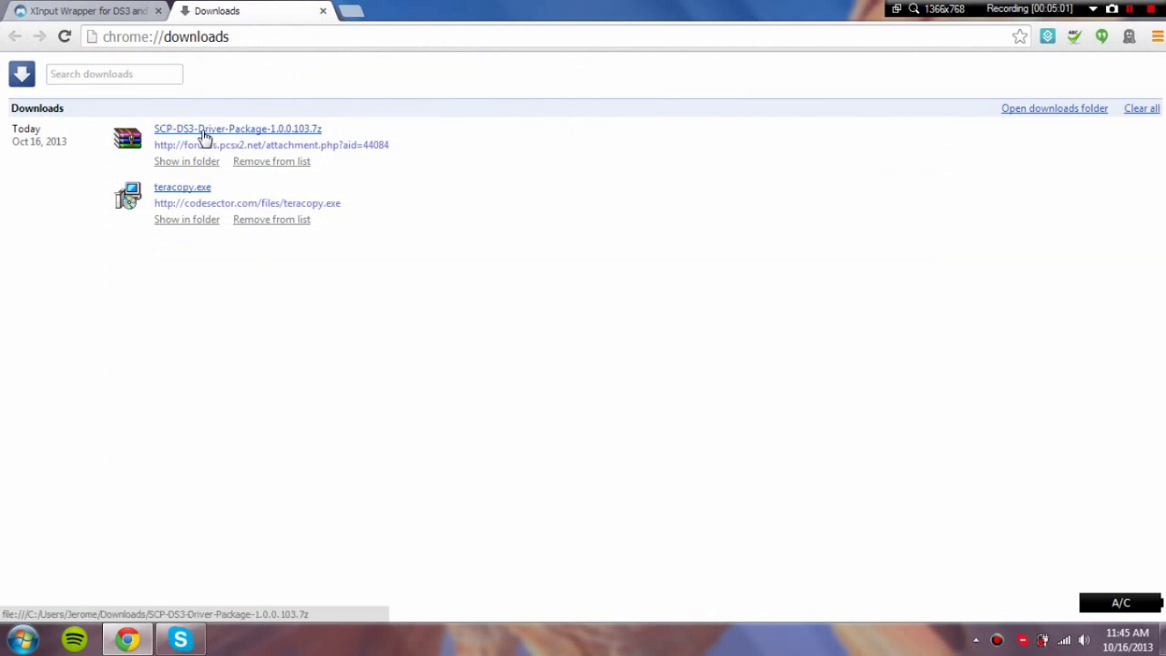
Step: Open the SCP-DS3-Driver-Package-1.0.0.103.7z archive, dismiss the WinRAR licence reminder, and move the browser aside
click(204, 137)
drag(575, 9, 373, 294)
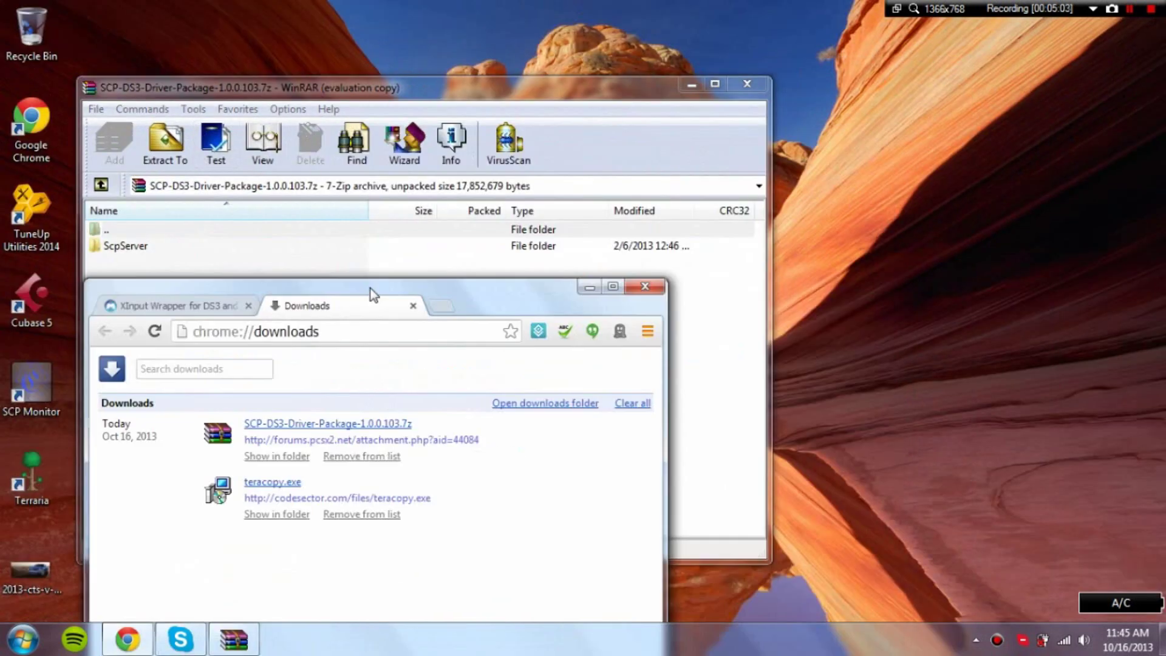
double_click(371, 289)
click(674, 338)
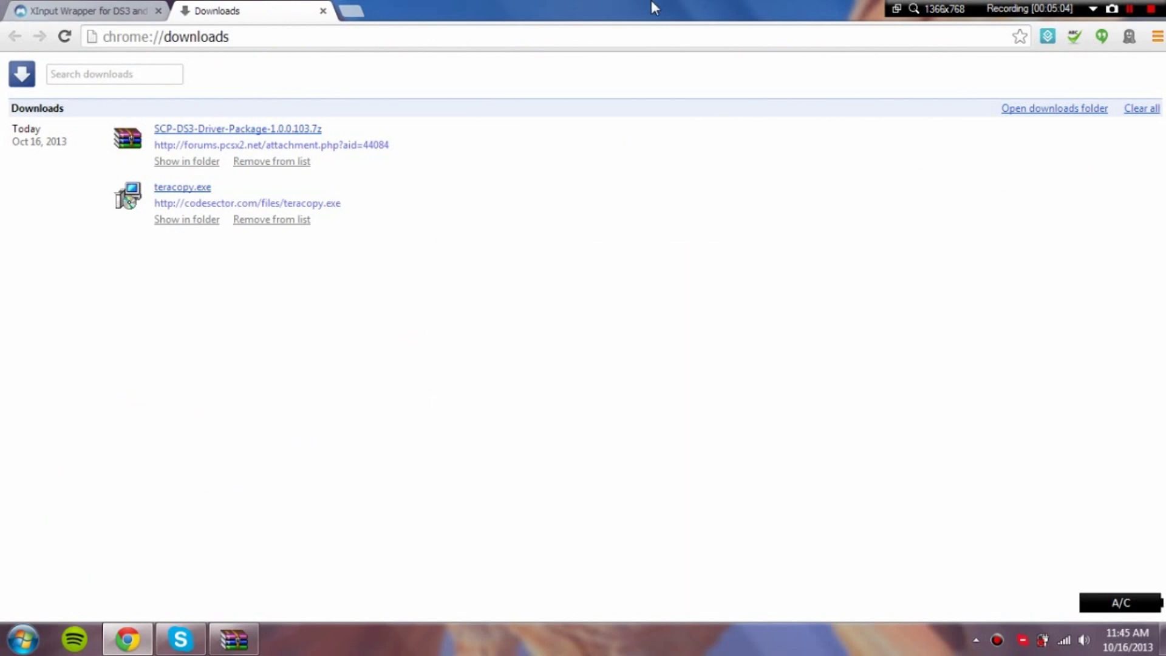
double_click(654, 7)
drag(425, 340, 321, 460)
click(518, 449)
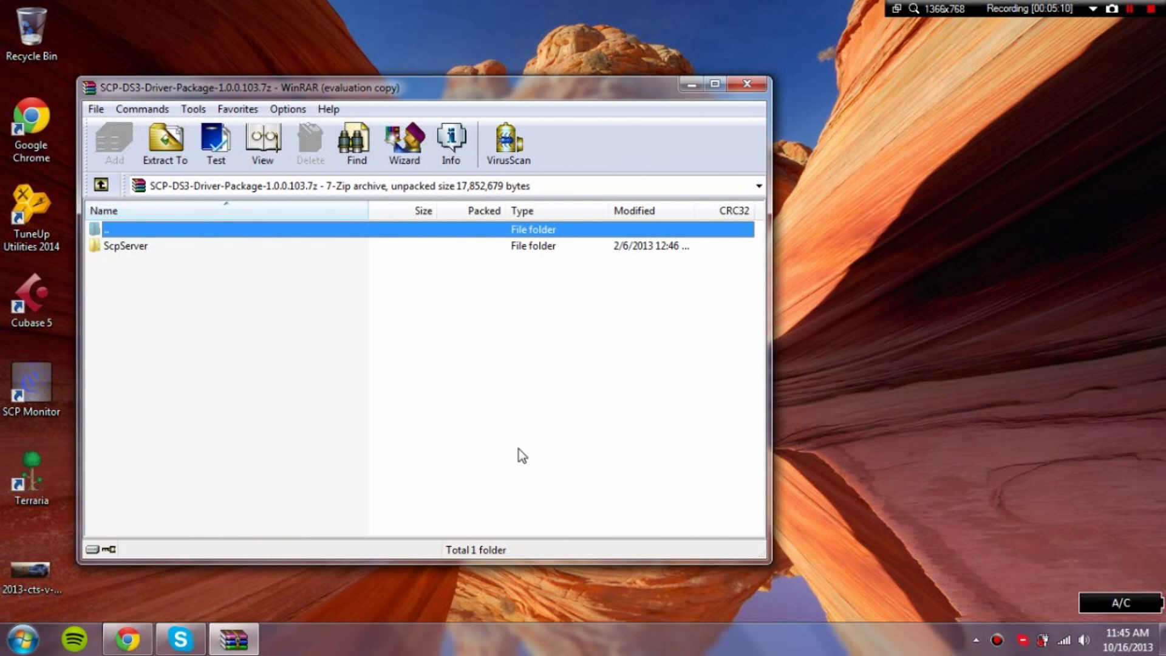
Step: Open the ScpServer folder and then its bin folder in the archive
double_click(299, 244)
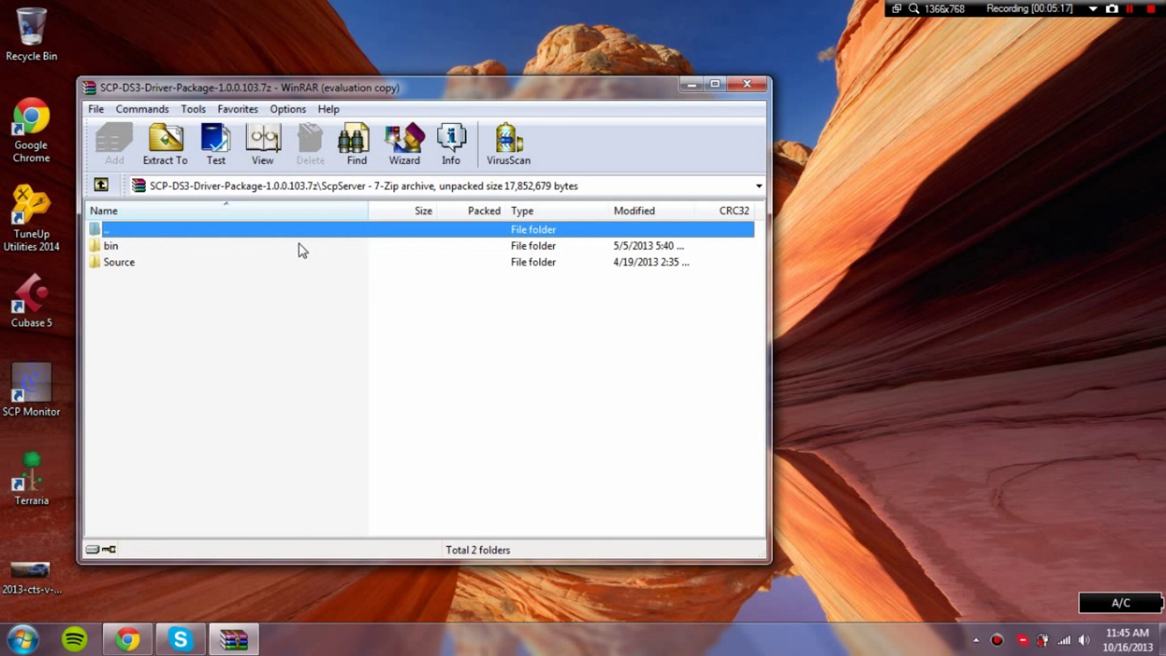
key(Down)
key(Down)
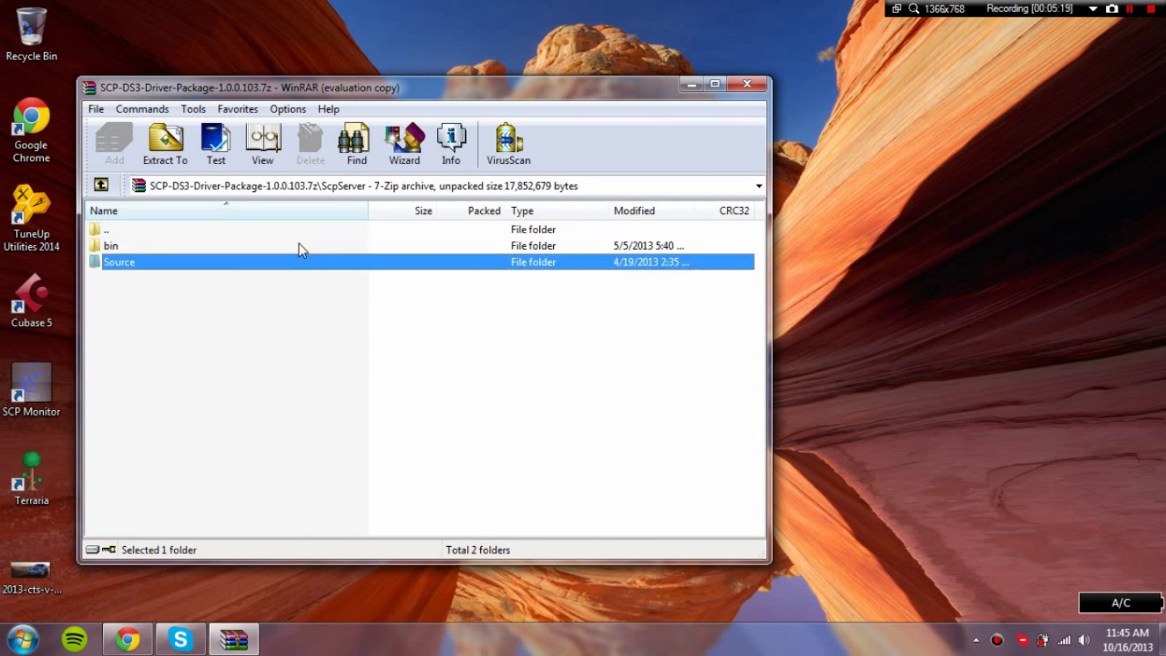
key(Up)
key(Return)
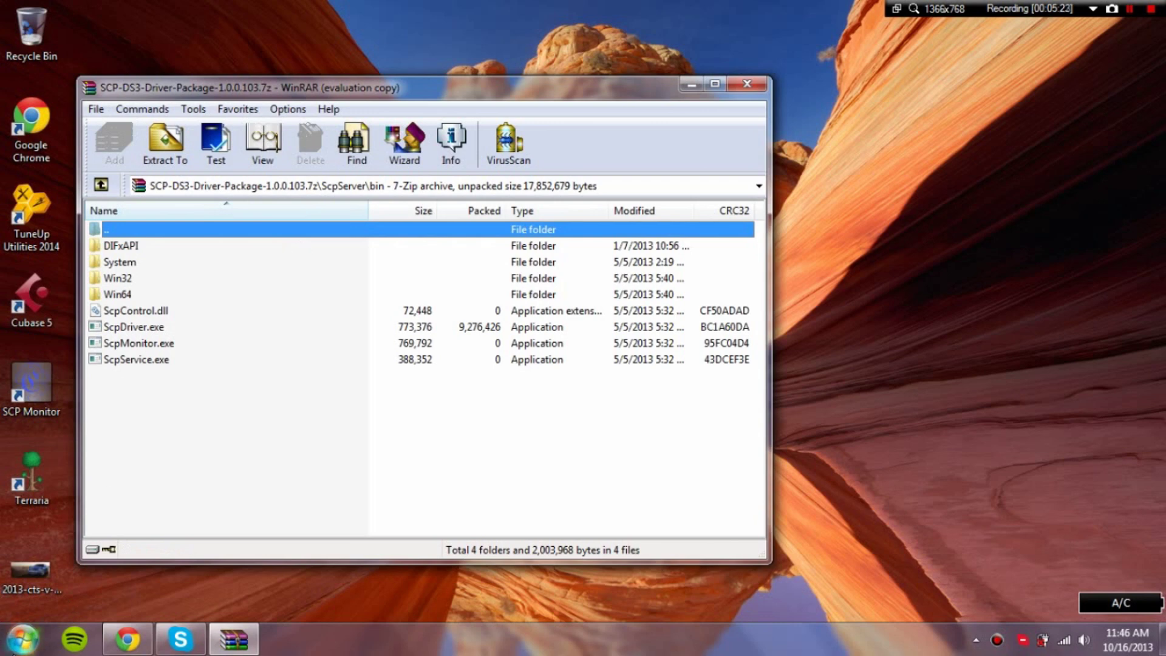
Step: Browse Computer to Local Disk (C:) and open Program Files using the typed 'pro'
click(23, 639)
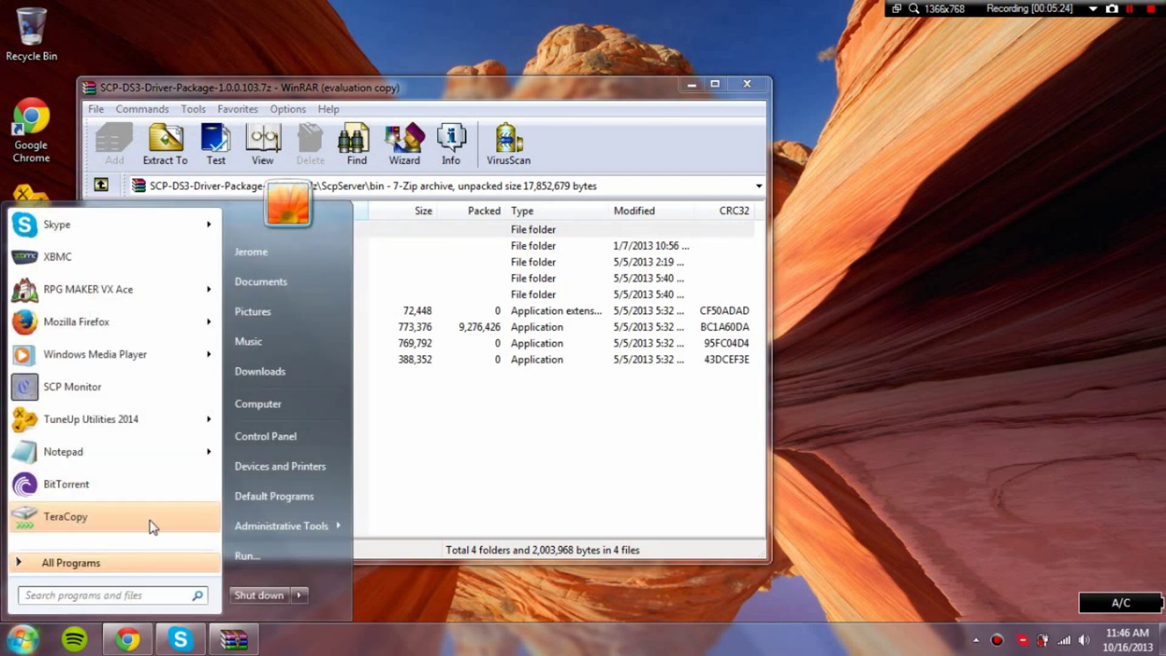
click(273, 404)
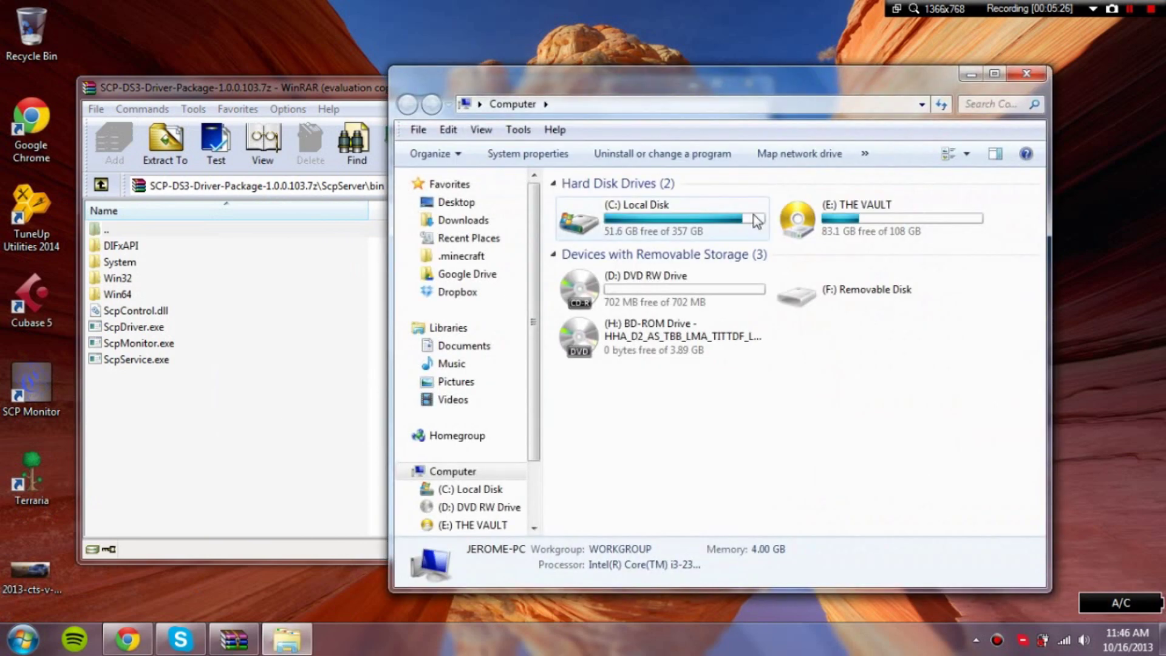
double_click(649, 217)
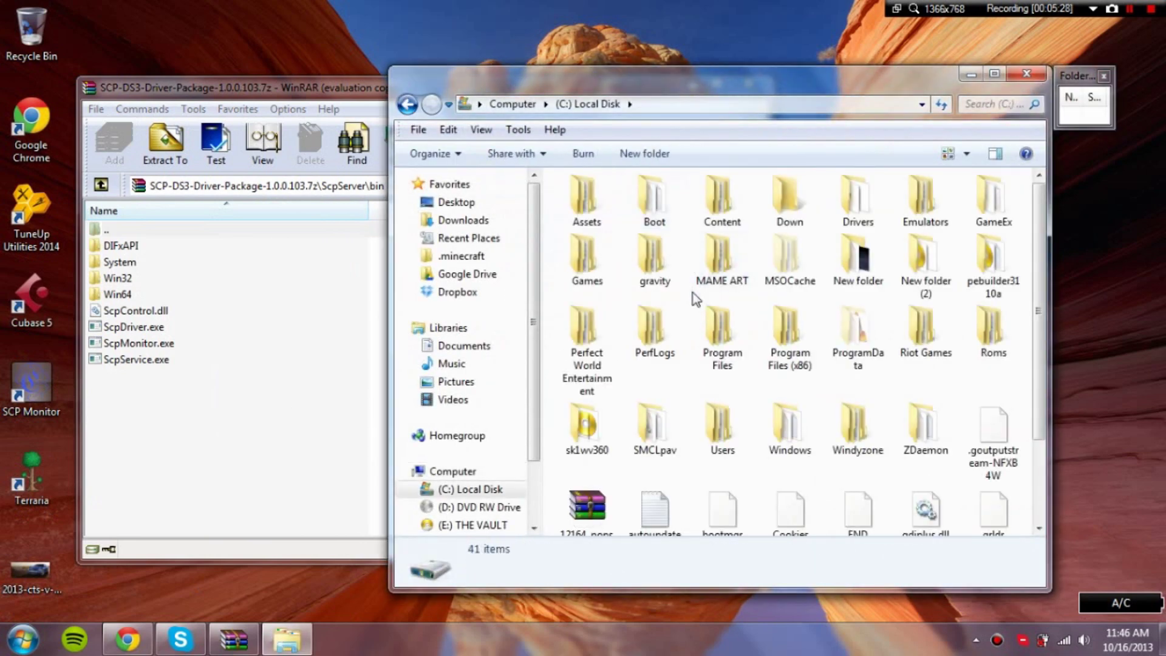
click(728, 267)
text(pro)
key(Return)
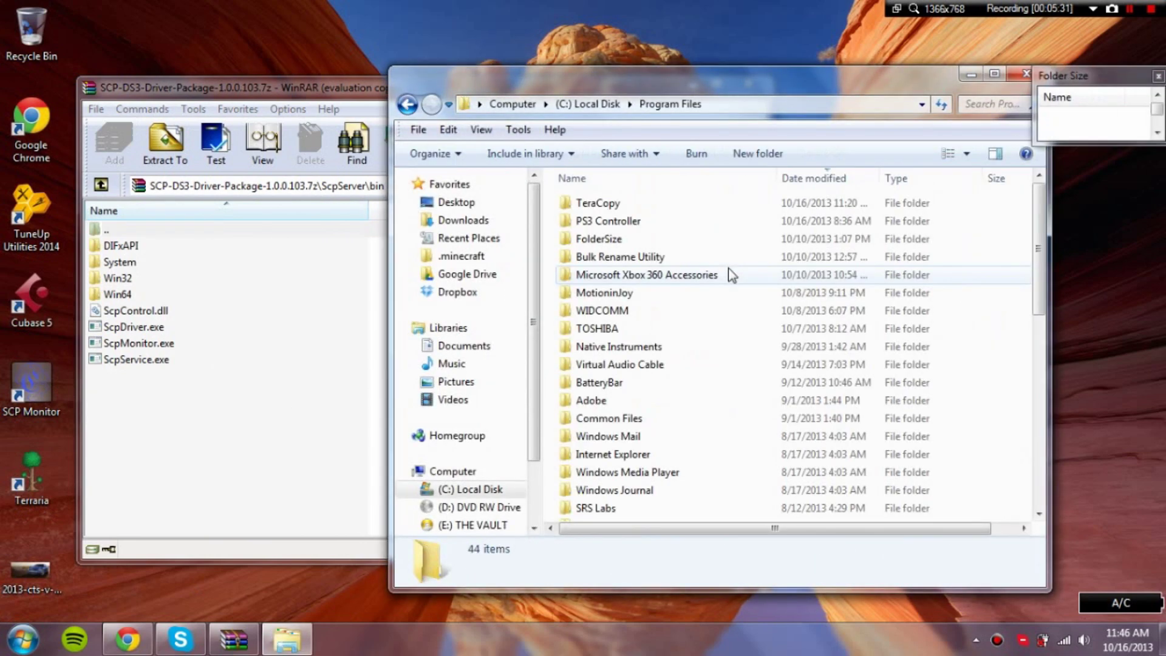
Step: Open the PS3 Controller folder, select all bin files in WinRAR, and return to the folder
key(p)
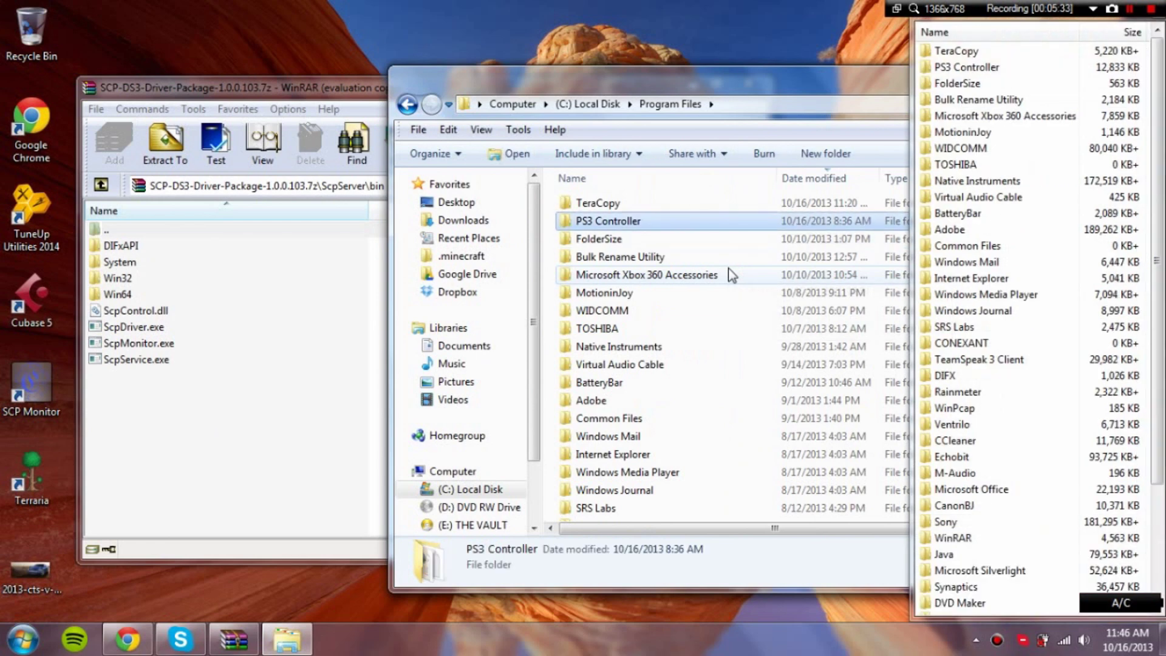
key(Return)
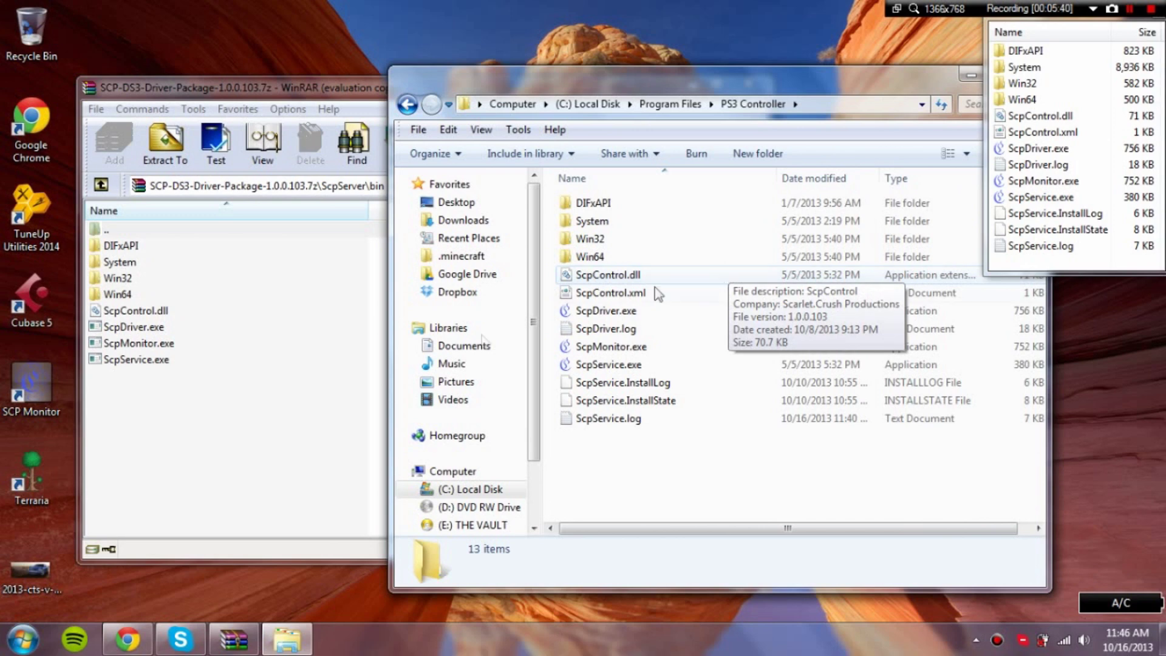
drag(303, 429, 79, 249)
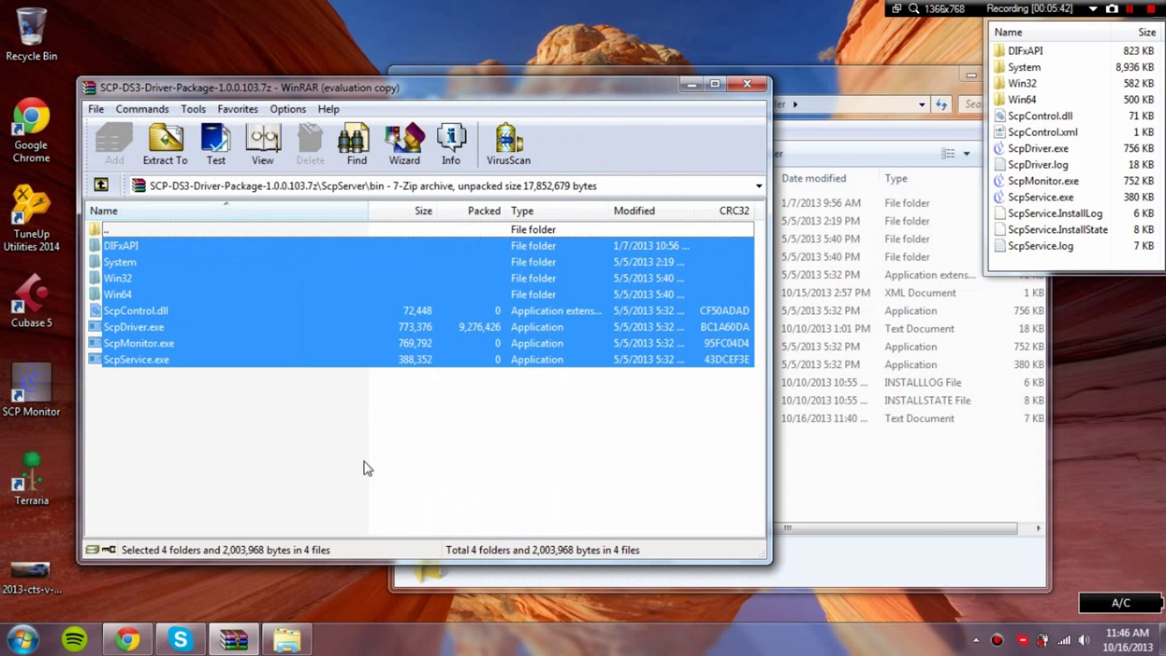
click(824, 471)
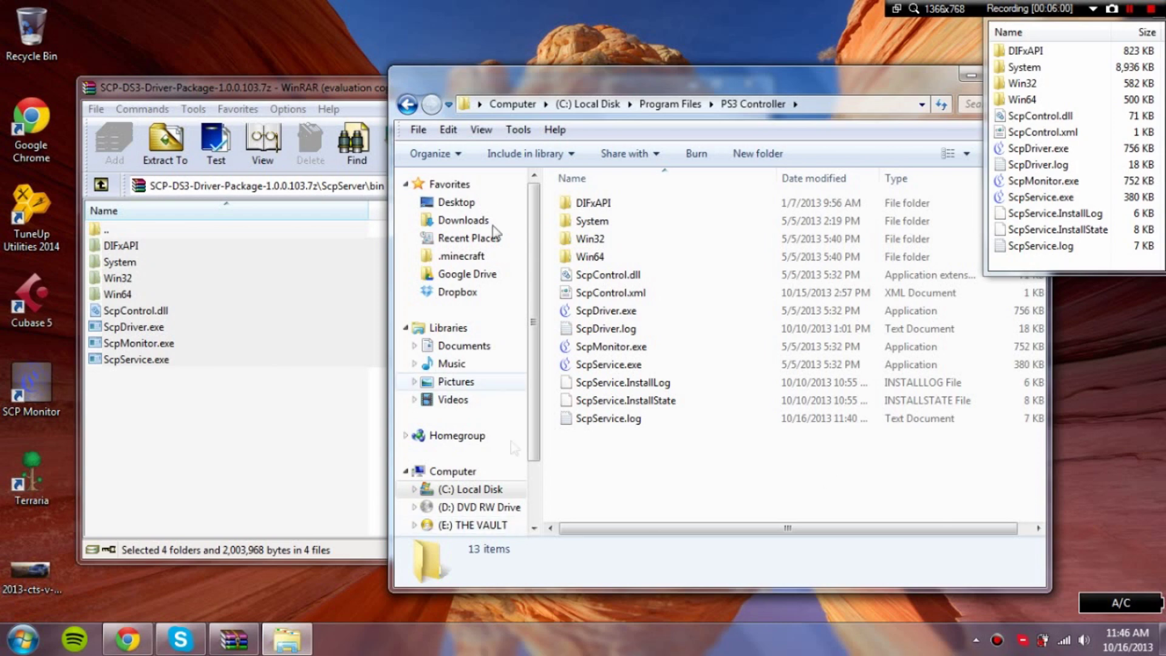
Step: Close the WinRAR archive, run ScpDriver.exe, and exit the SCP Bluetooth Driver Installer
click(359, 95)
click(747, 84)
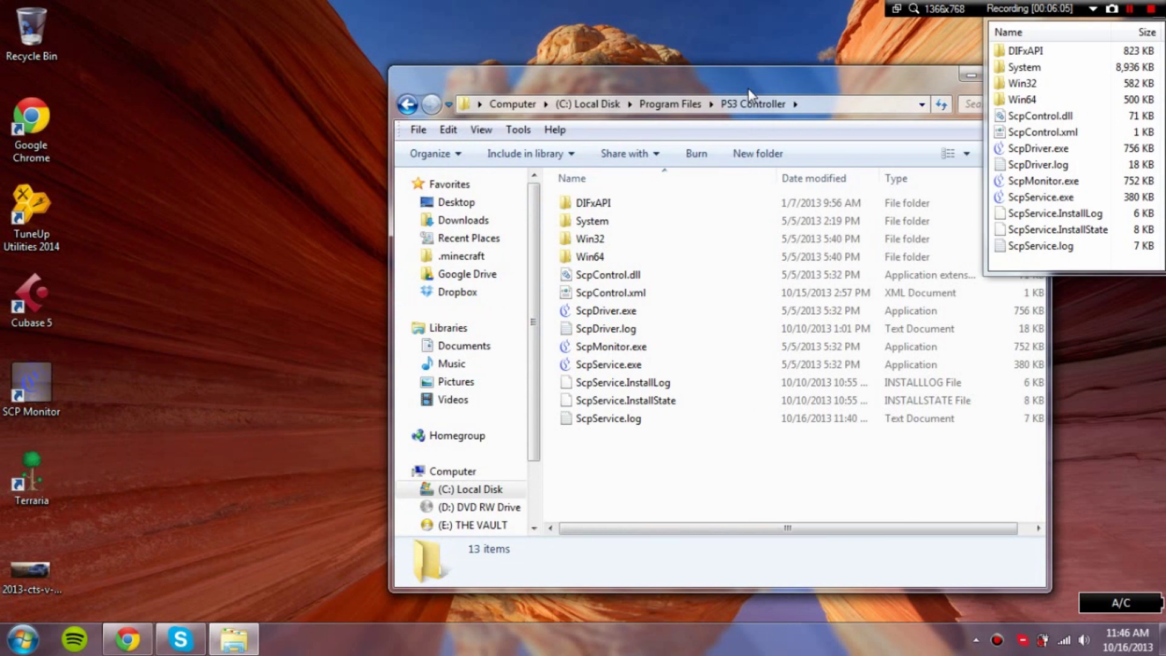
click(655, 315)
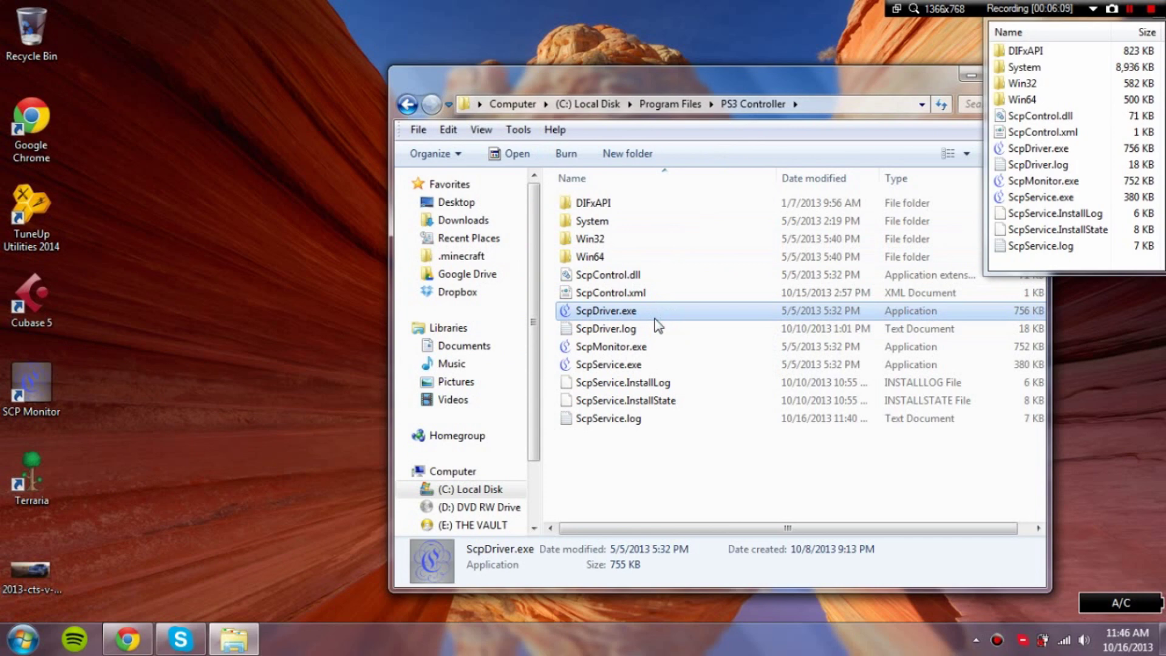
double_click(655, 316)
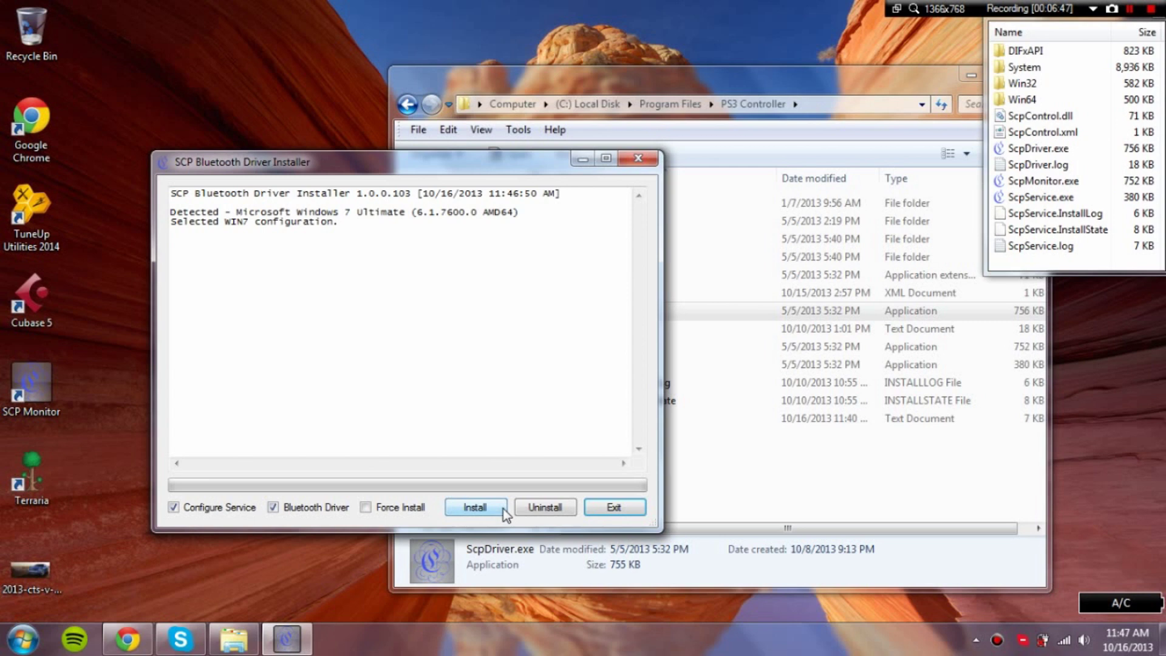
click(614, 507)
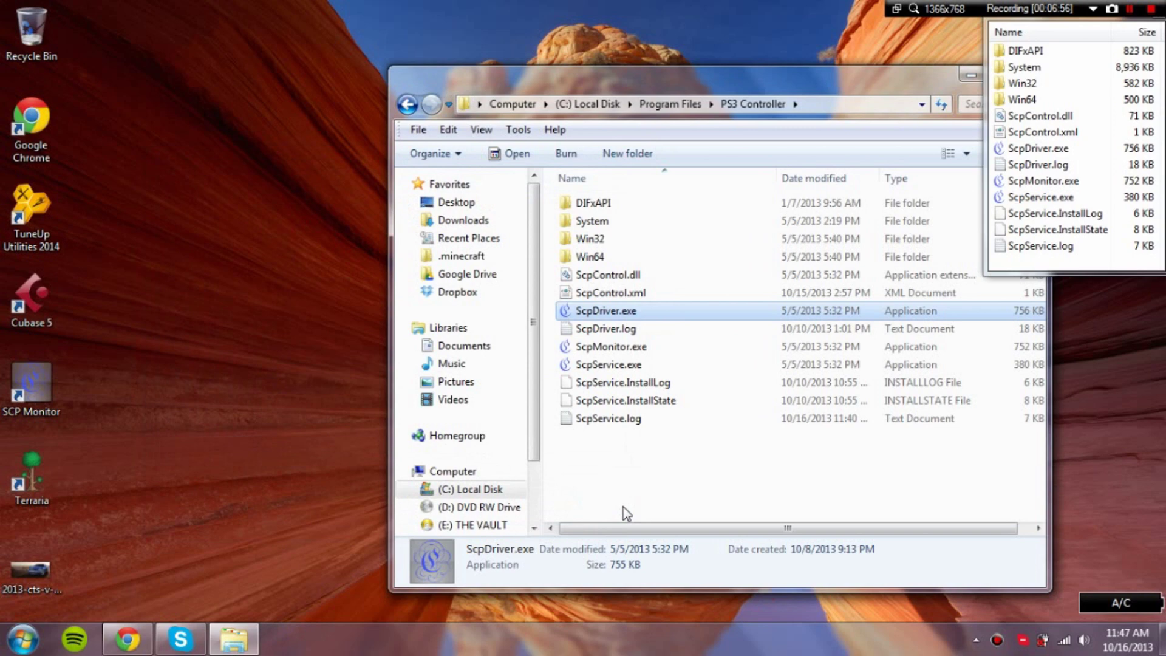
Step: Open Task Manager's Services list and locate the SCP DS3 Service entry
key(ctrl+shift+Escape)
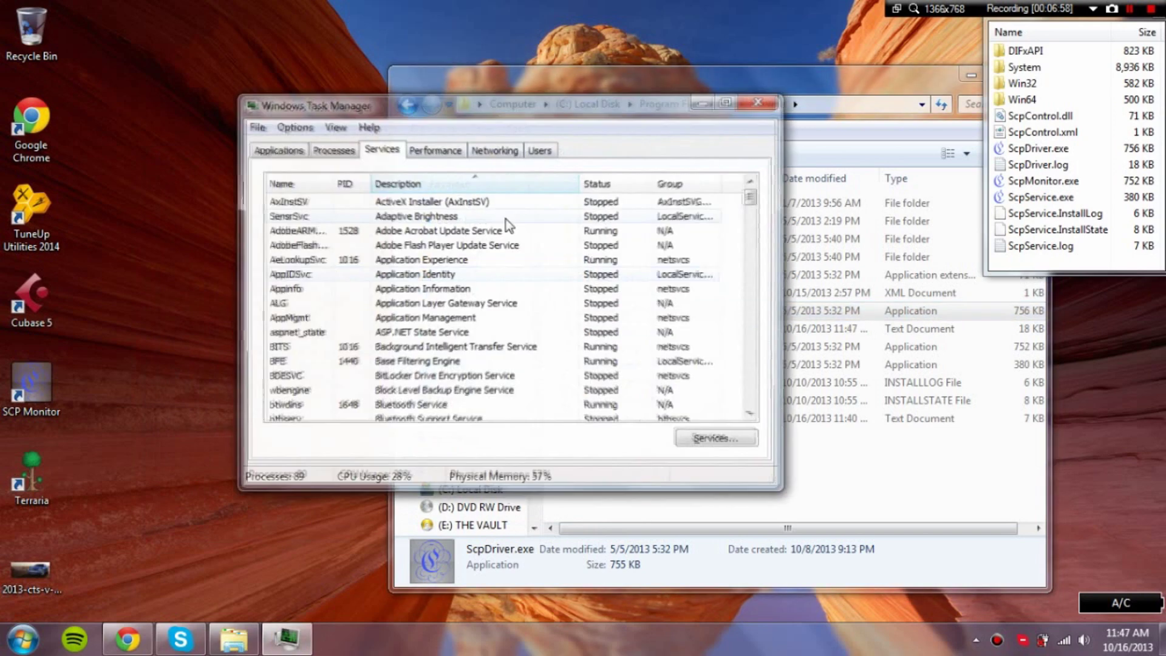
click(474, 303)
key(s)
key(c)
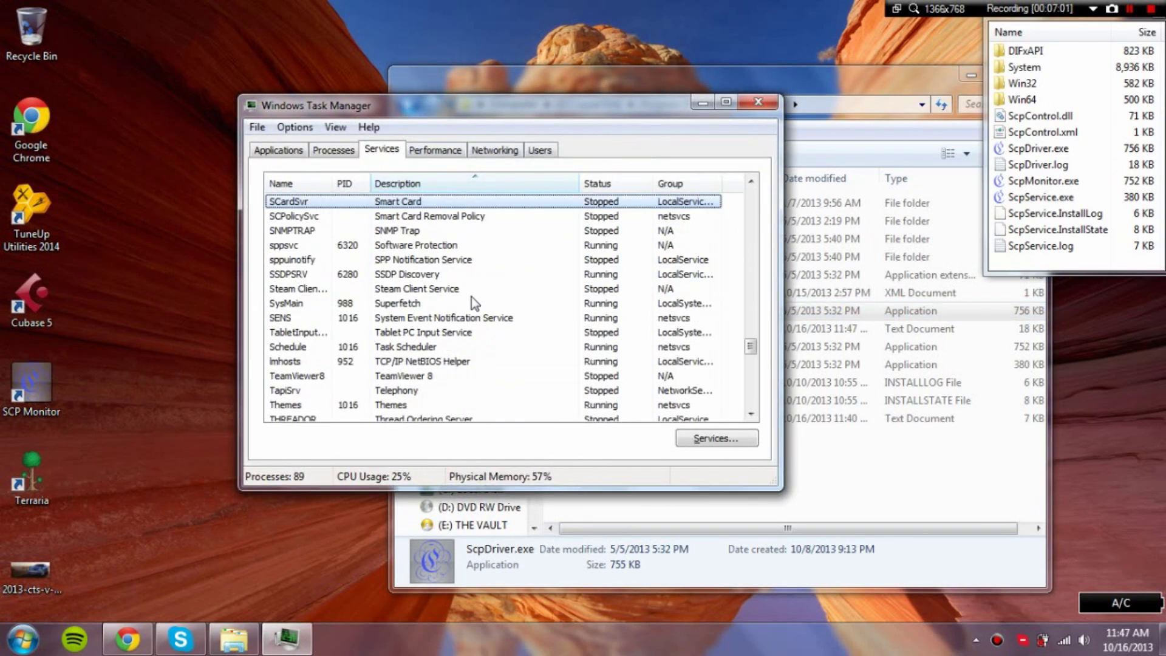
key(Up)
key(Up)
key(Up)
key(Up)
key(Up)
key(Up)
key(Up)
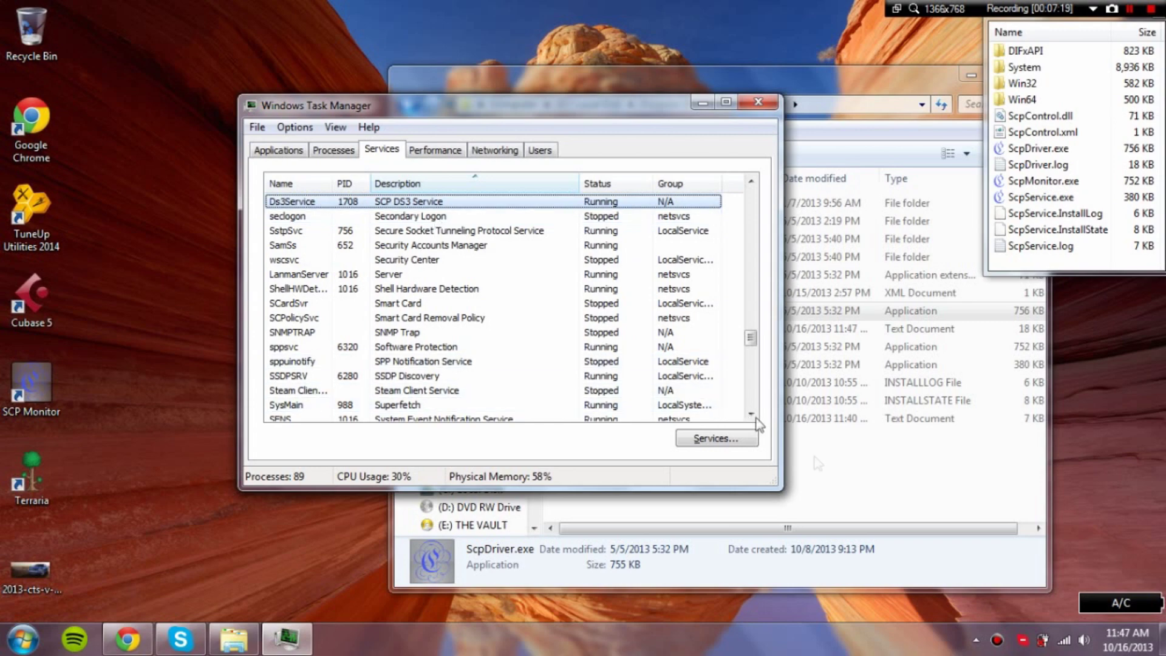
Step: Move the PS3 Controller folder window aside and launch ScpMonitor.exe
click(836, 457)
click(354, 111)
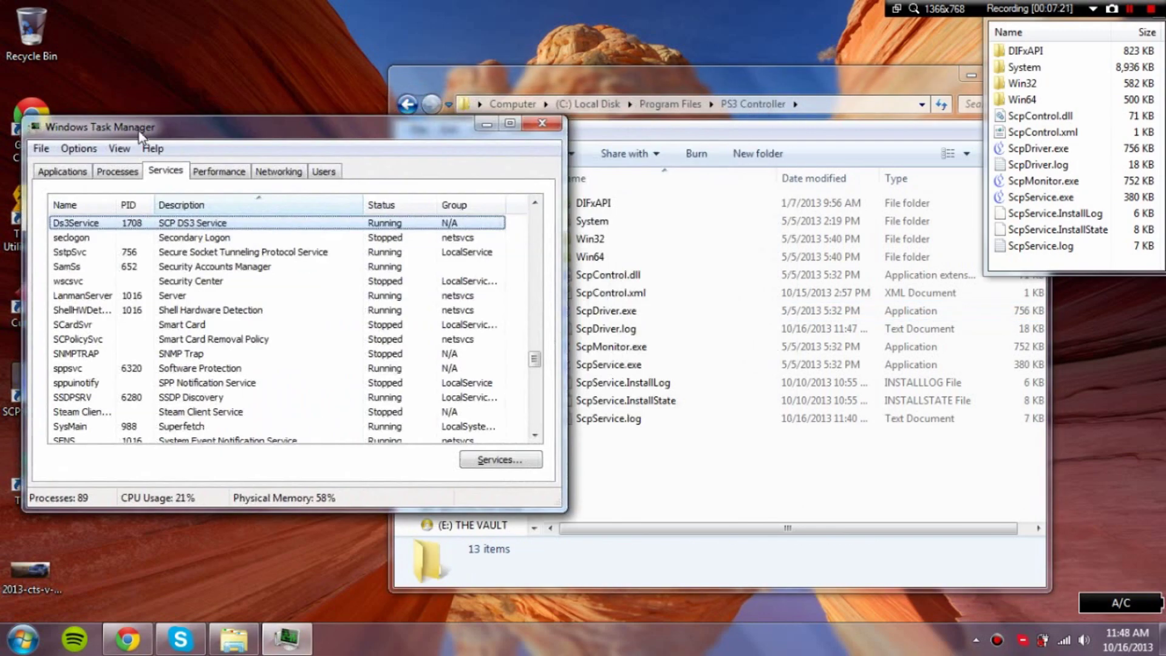
drag(589, 85, 753, 79)
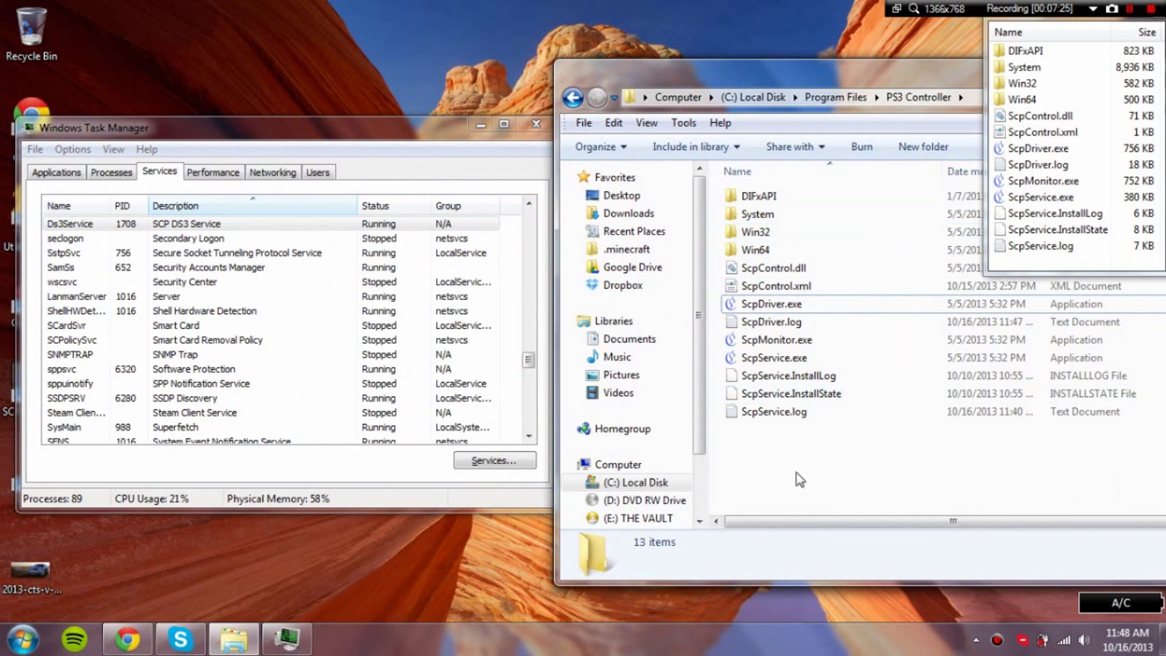
click(767, 343)
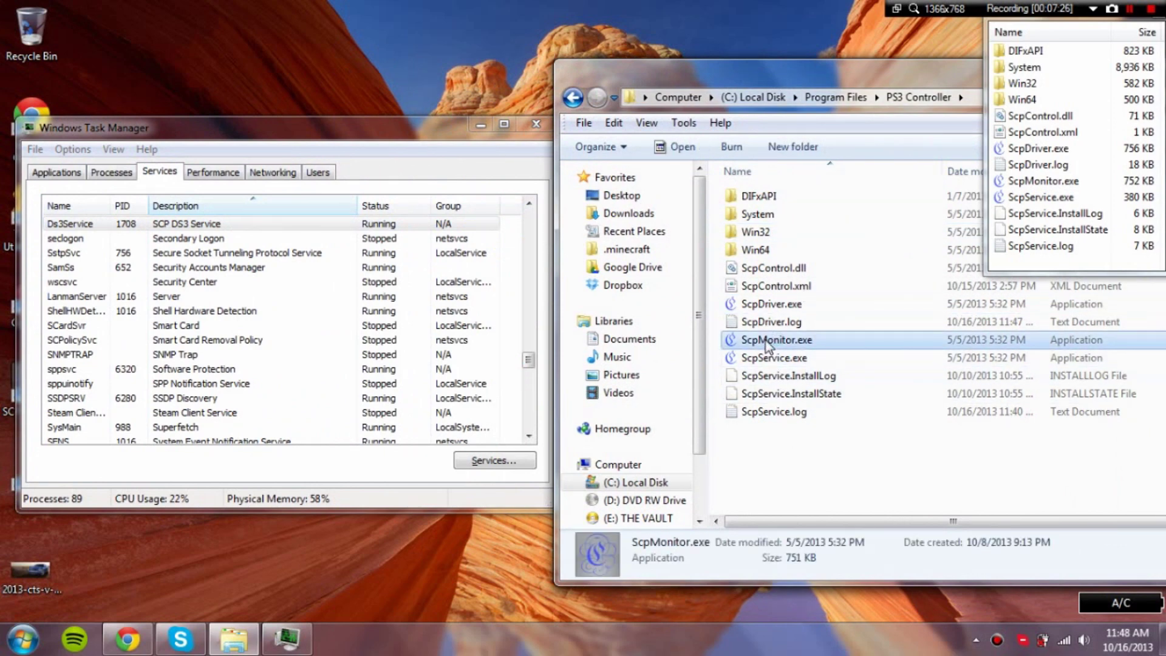
double_click(766, 343)
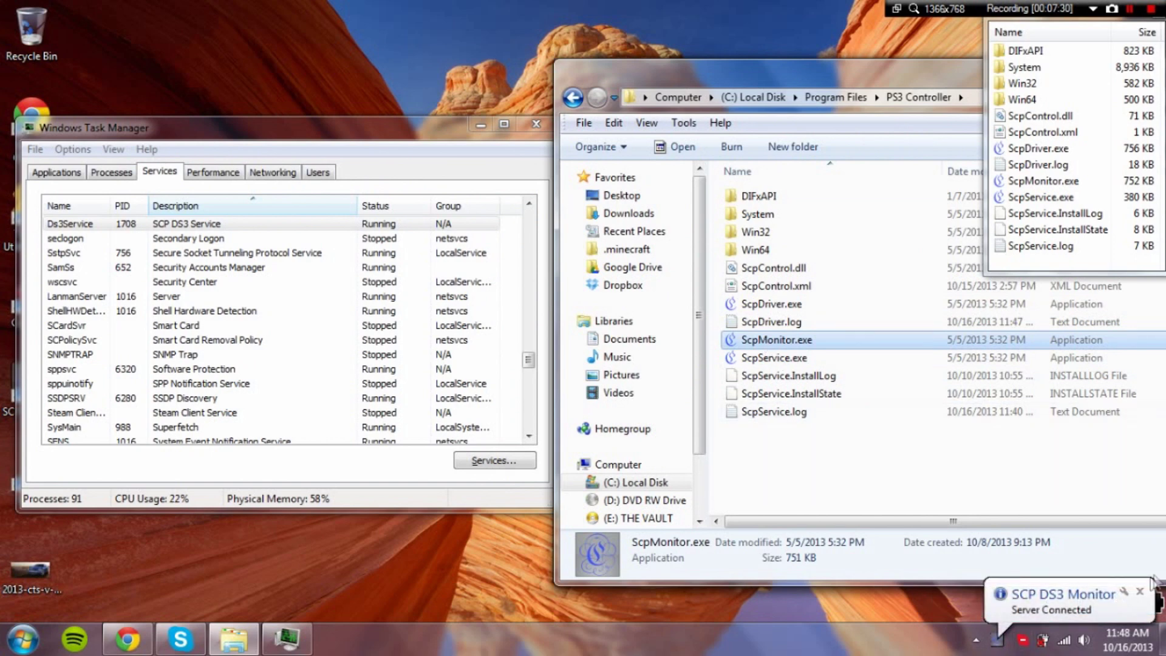
Step: Stop and restart Ds3Service in the Services list, then close Task Manager
click(340, 296)
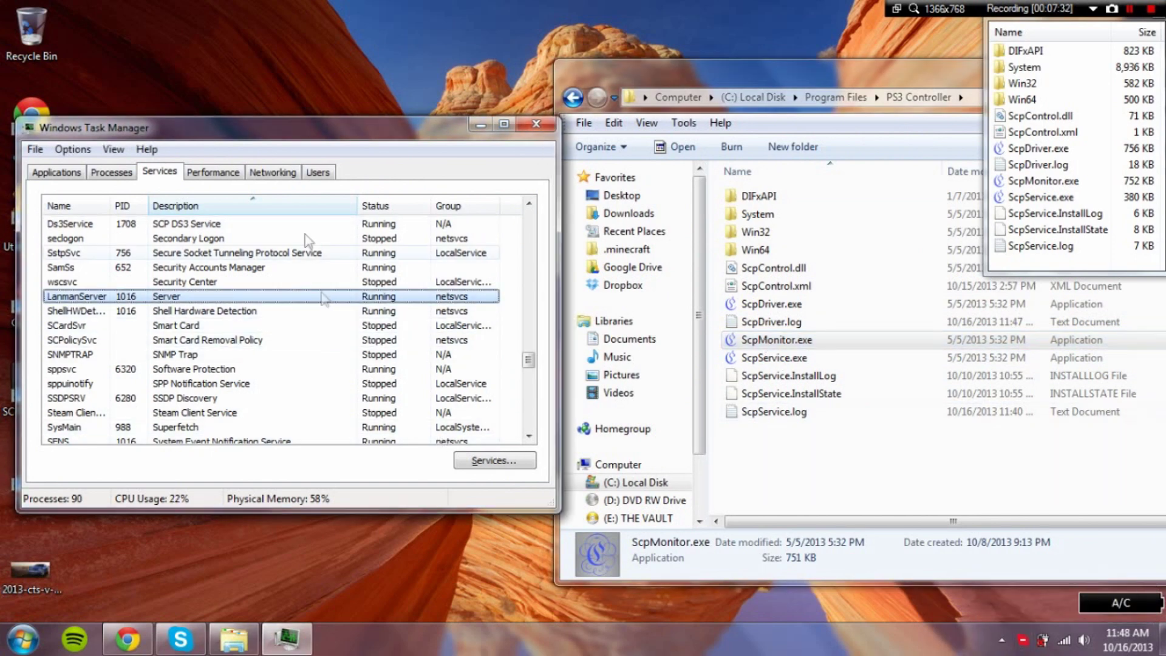
click(296, 224)
right_click(296, 224)
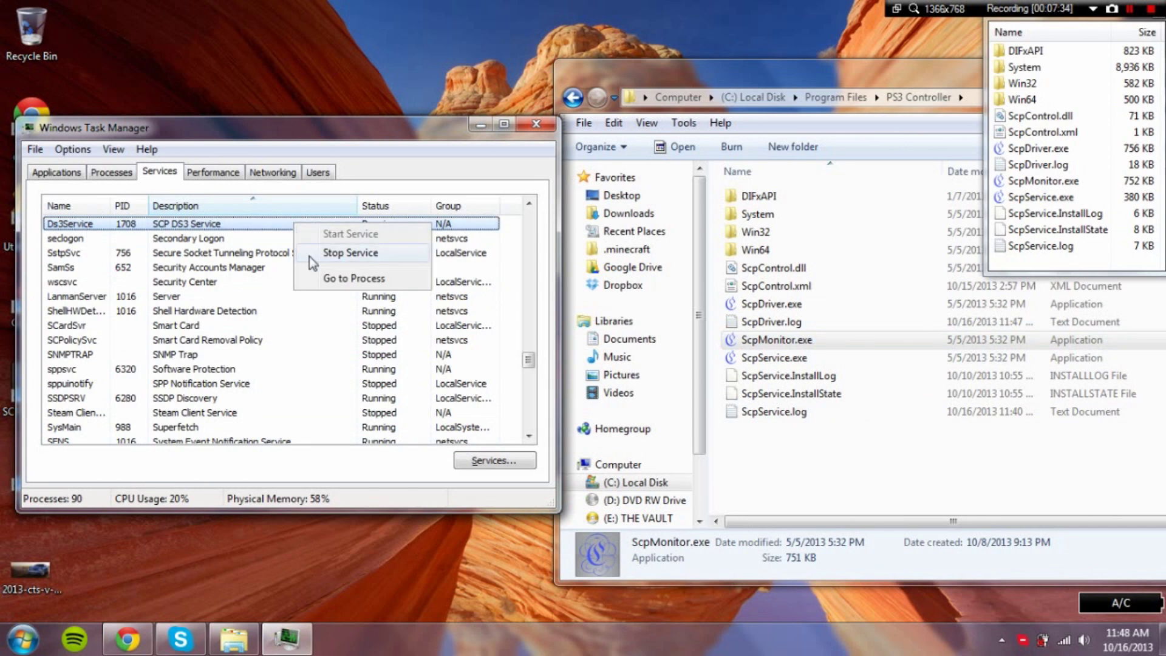
click(333, 250)
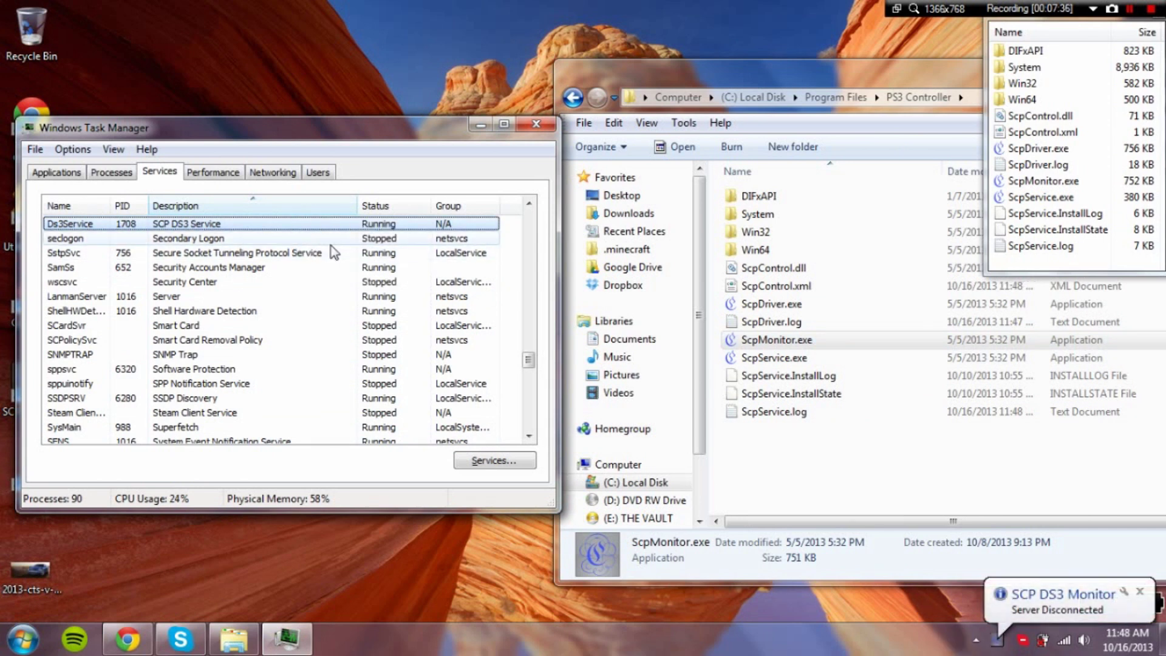
right_click(327, 225)
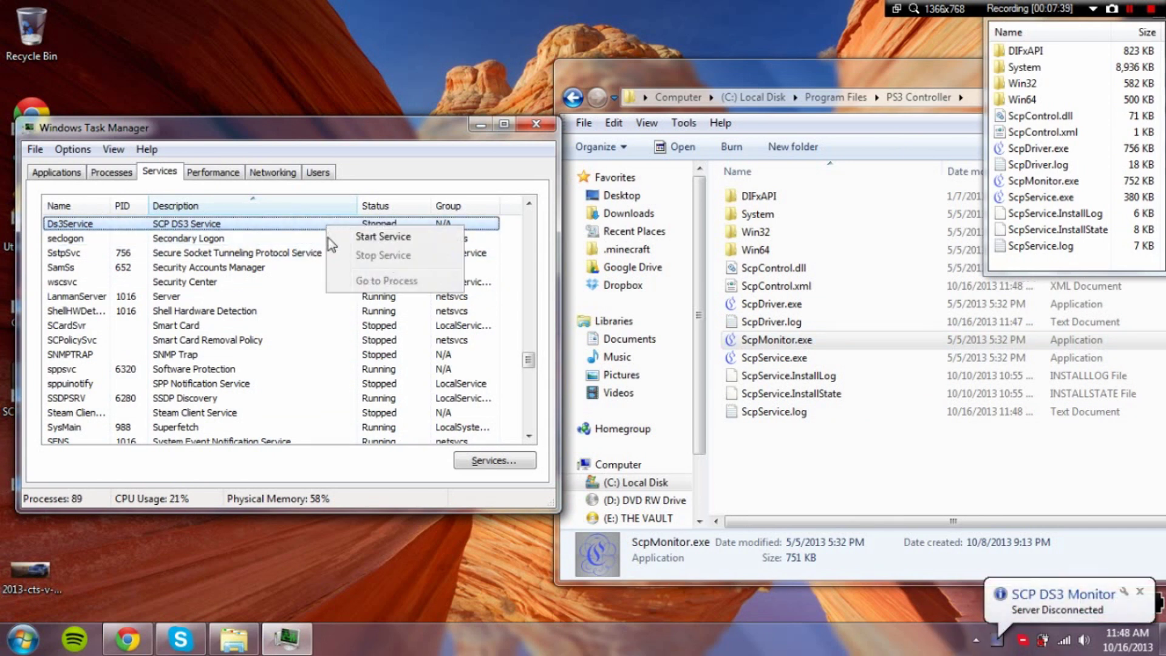
click(340, 237)
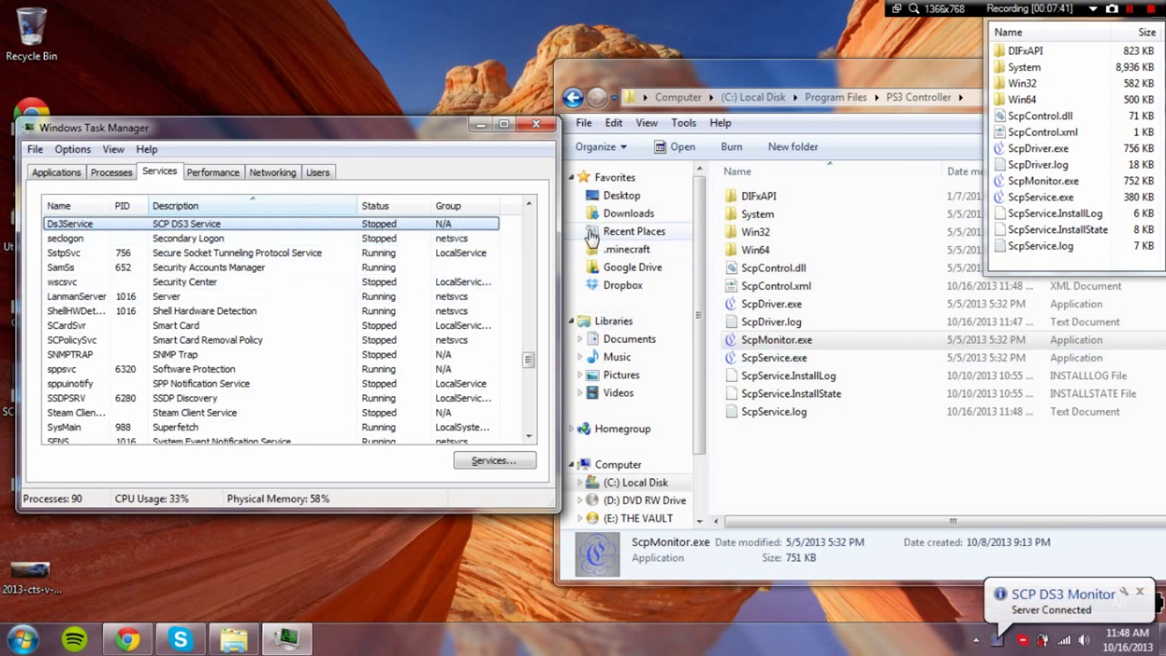
click(541, 125)
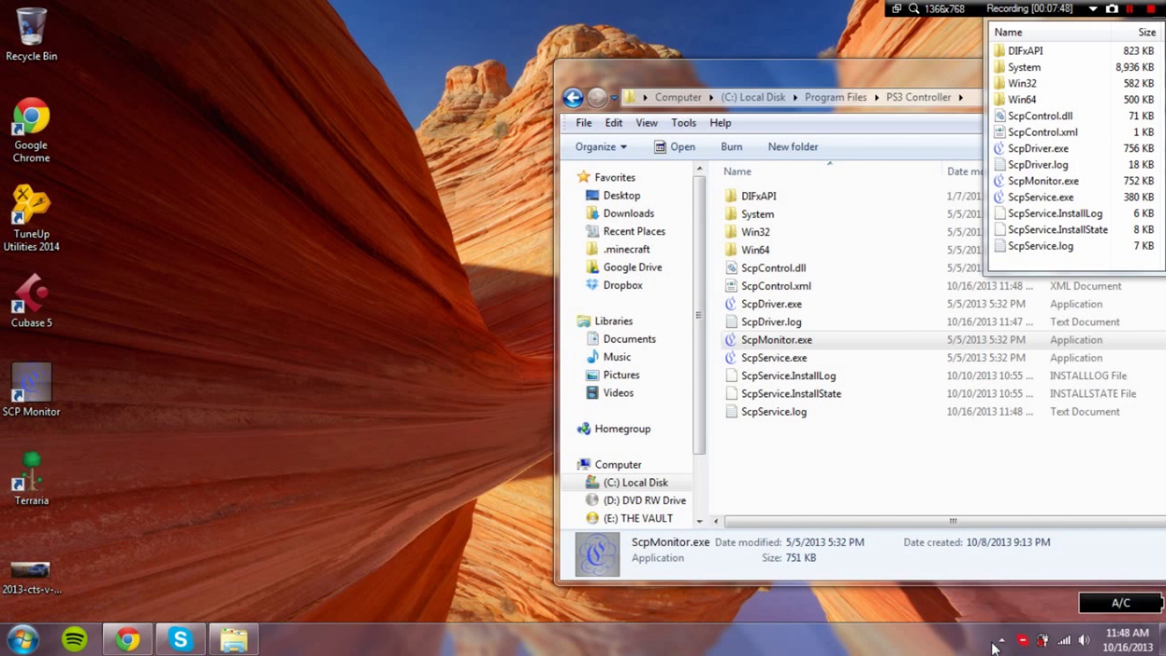
Step: Launch the SCP Monitor shortcut and open its status window from the notification-area tray icon
click(1002, 640)
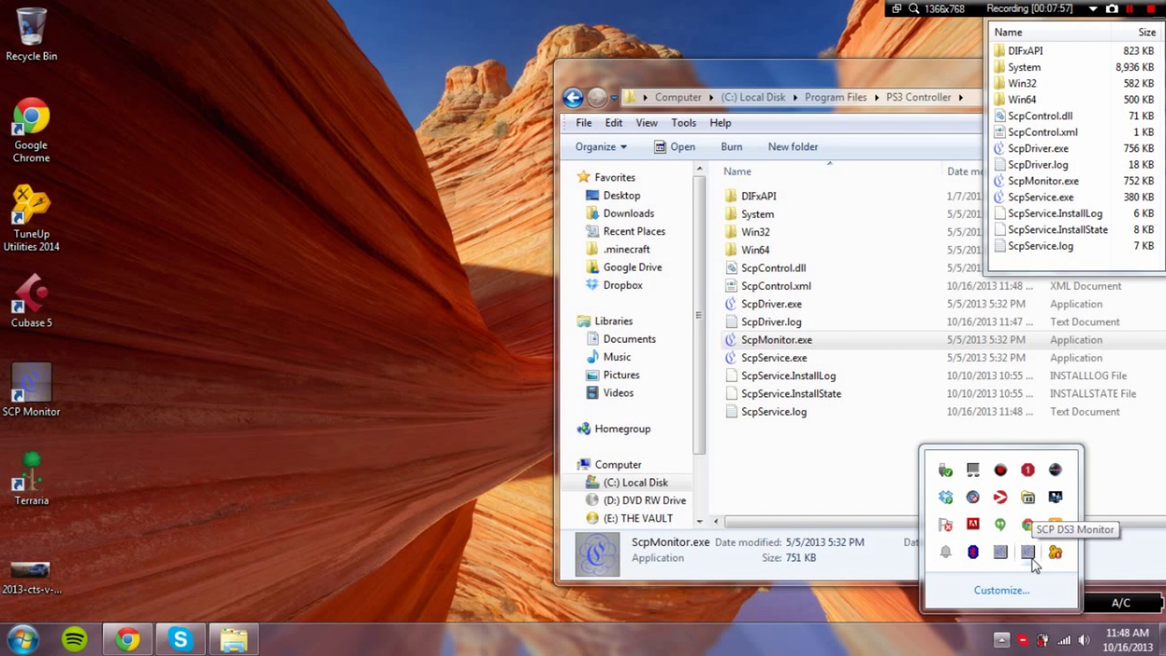
click(24, 401)
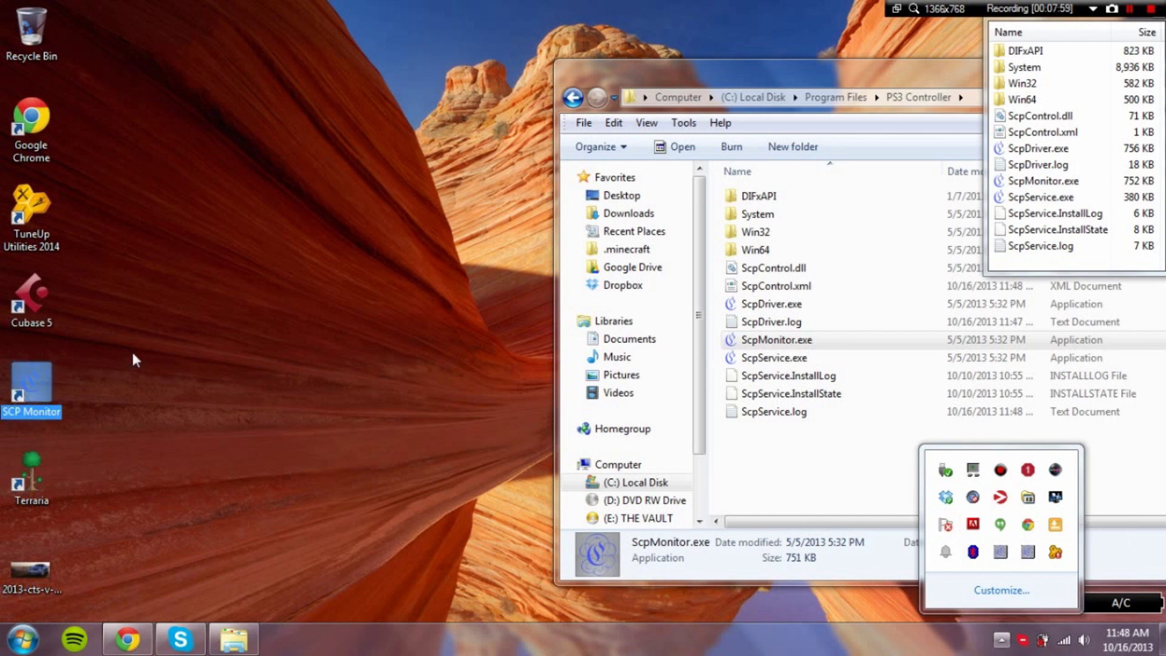
key(Return)
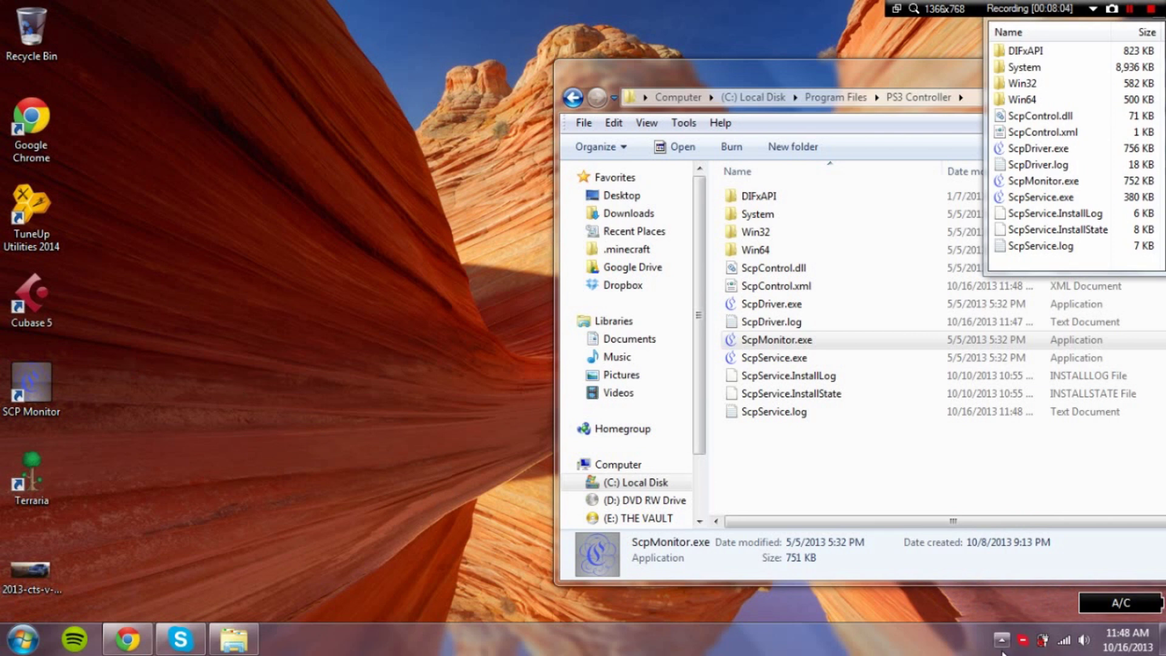
click(1002, 639)
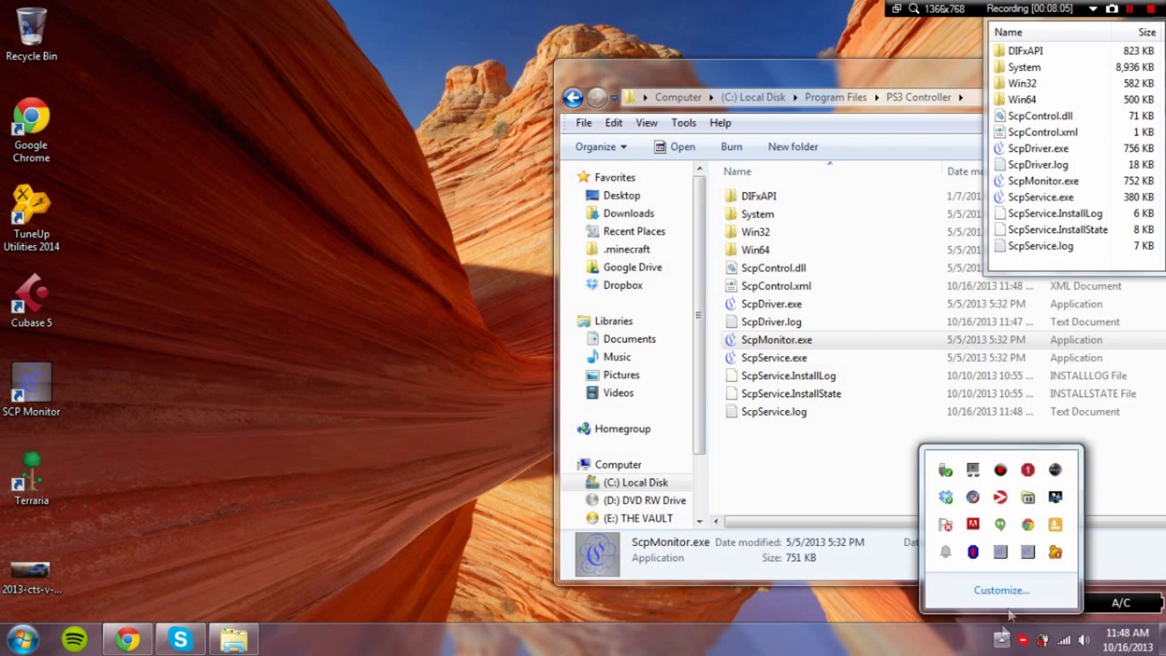
click(1001, 559)
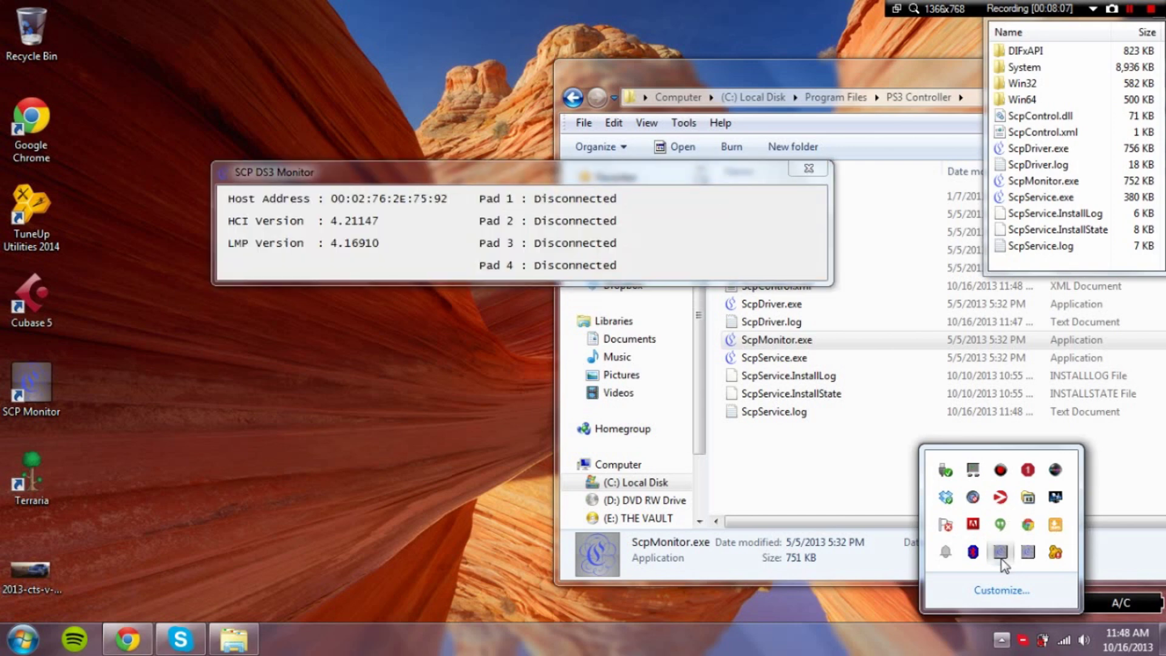
click(652, 225)
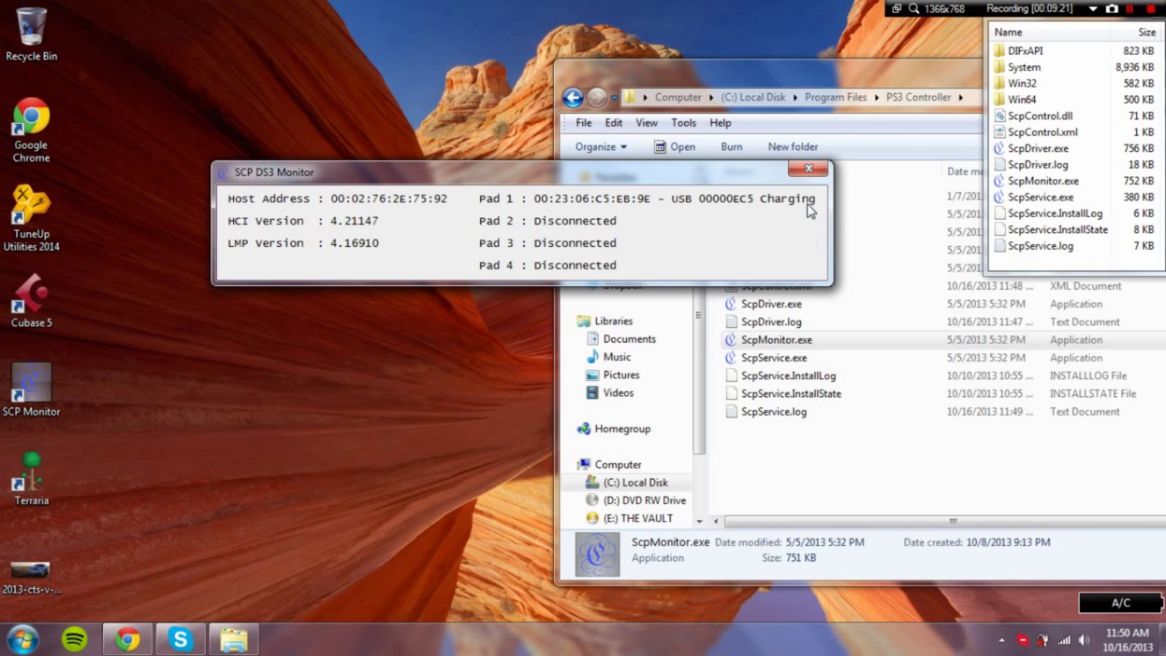
Step: From Devices and Printers, open Game controller settings for the Xbox 360 Controller for Windows
click(23, 639)
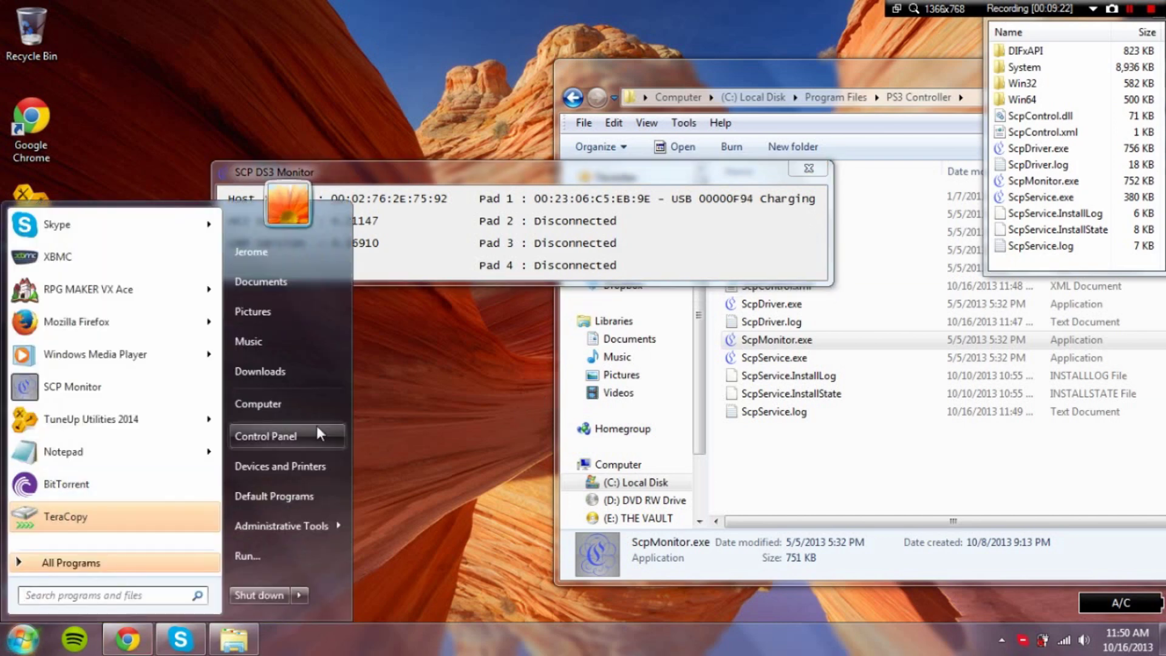
click(316, 465)
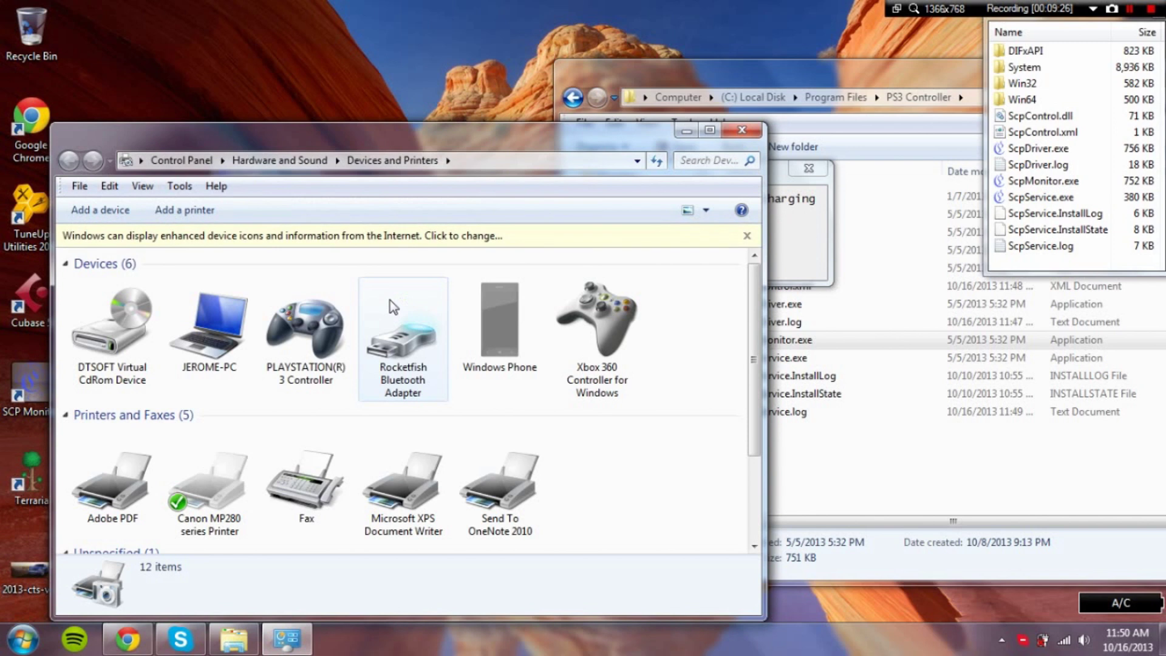
click(325, 331)
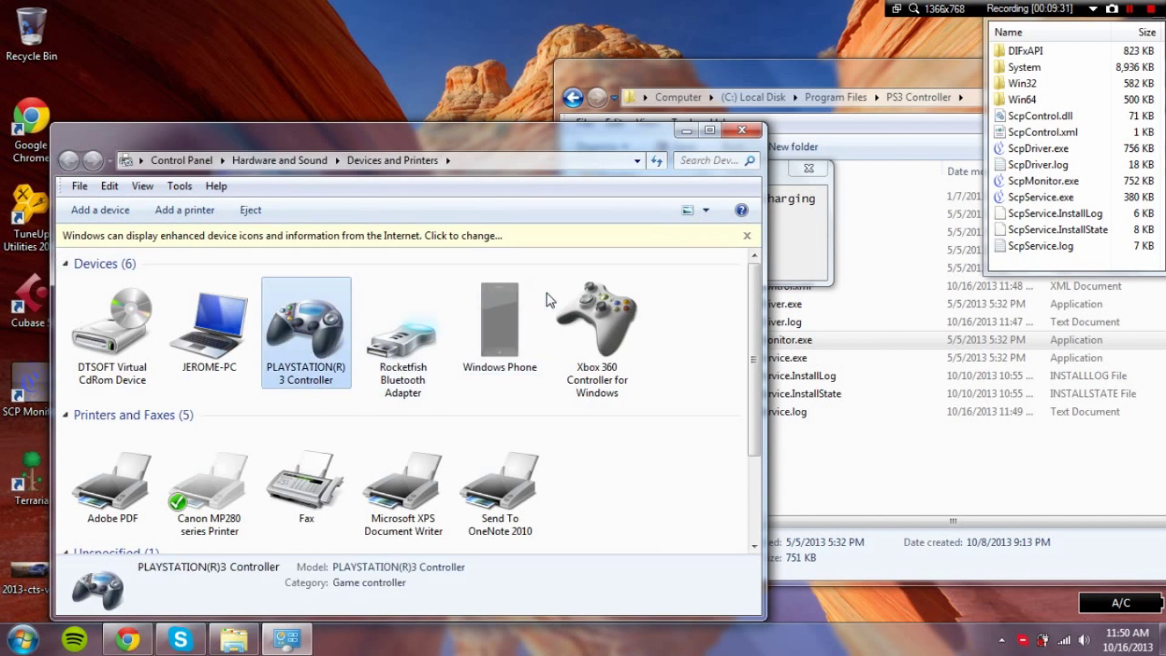
right_click(577, 308)
click(632, 284)
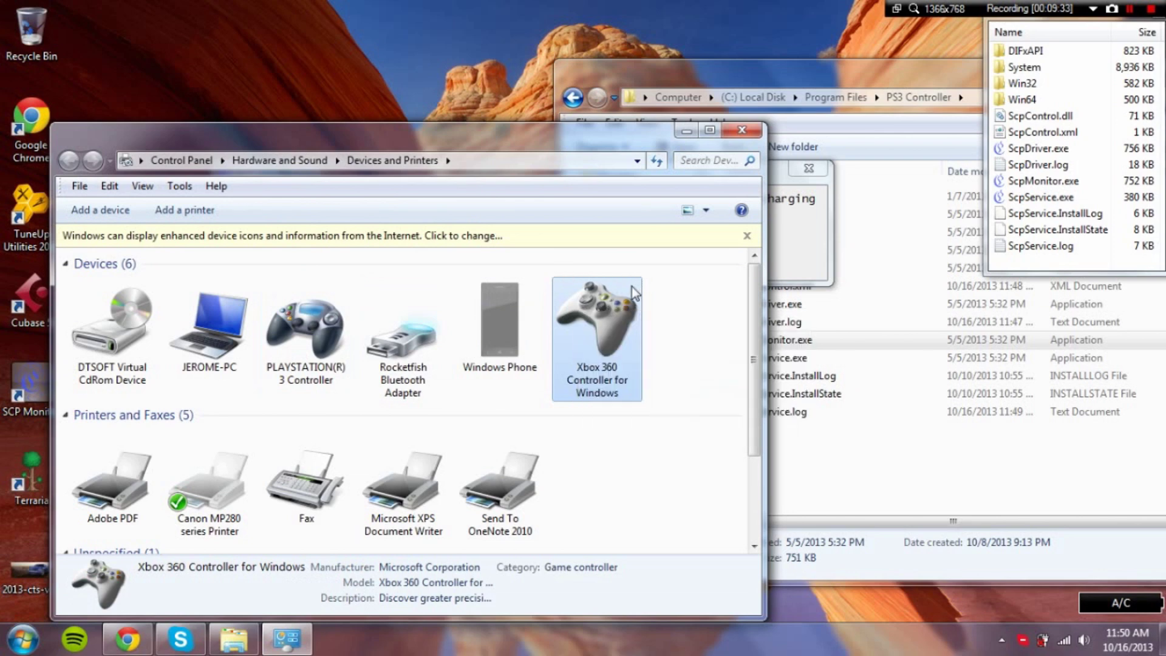
right_click(597, 384)
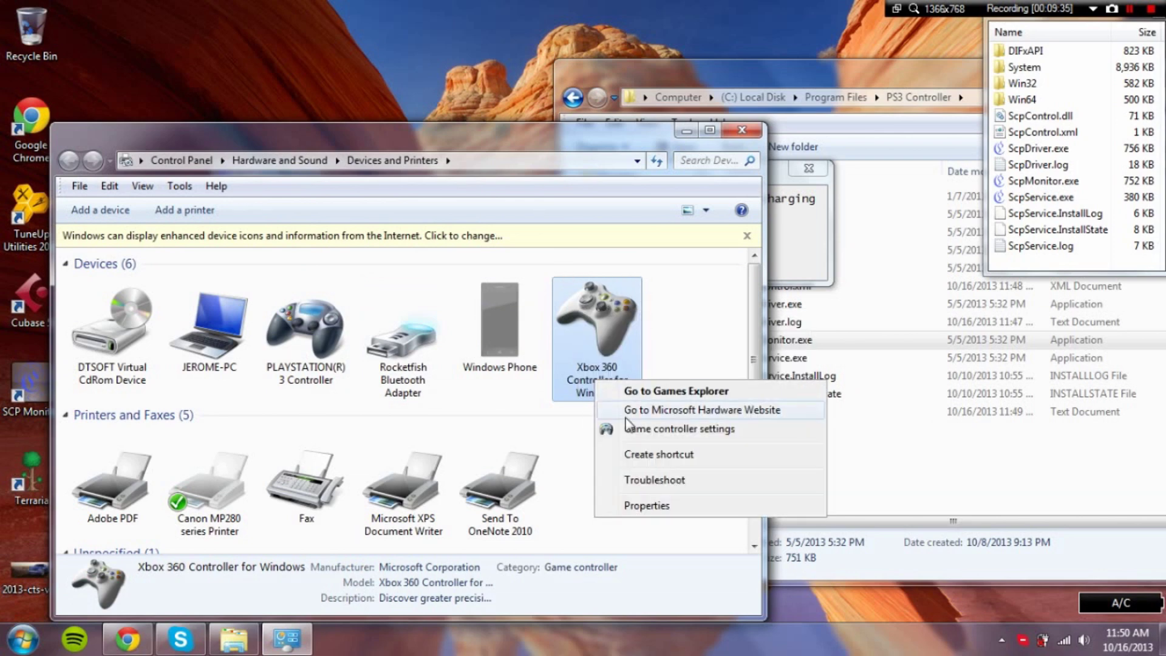
click(630, 429)
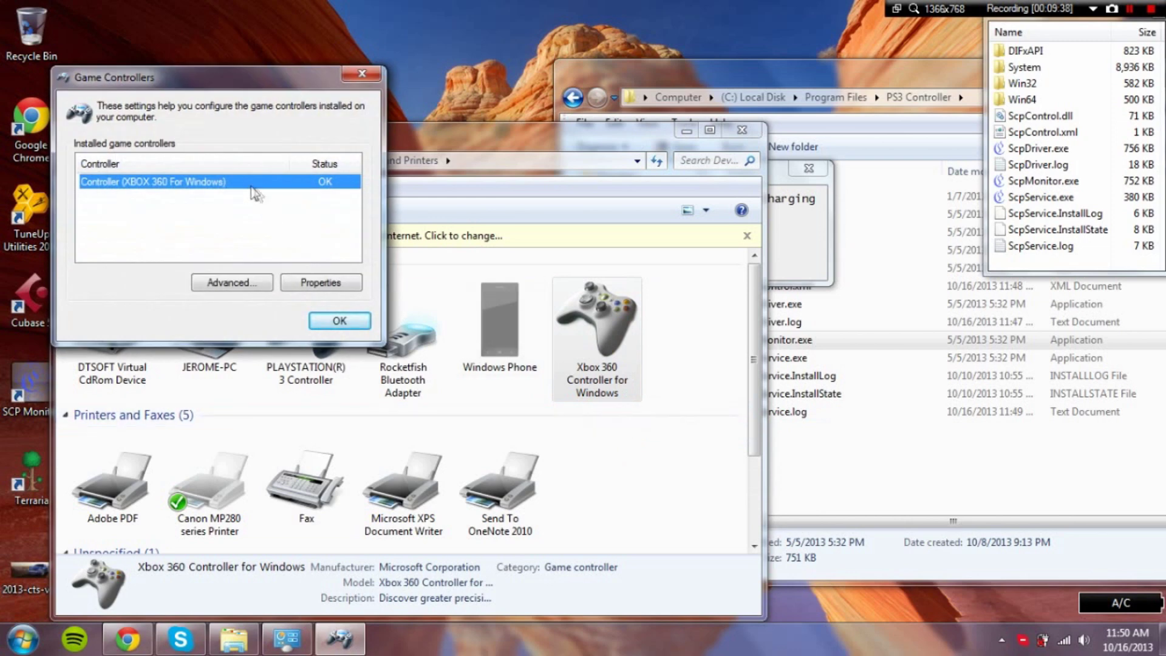
click(321, 284)
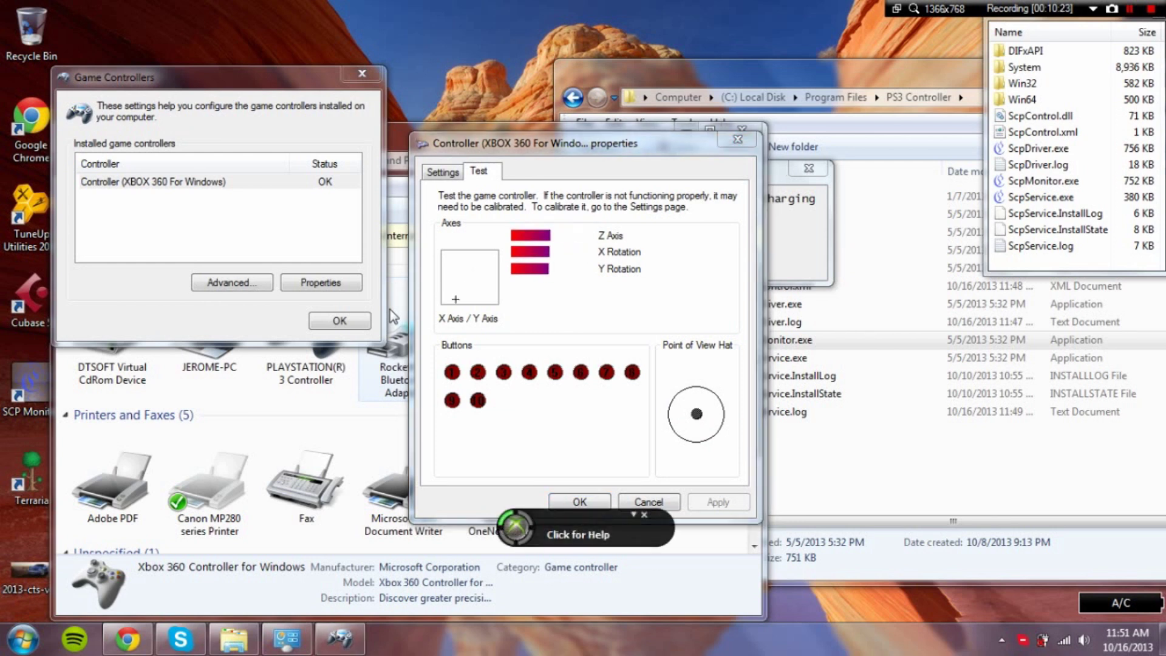
click(644, 515)
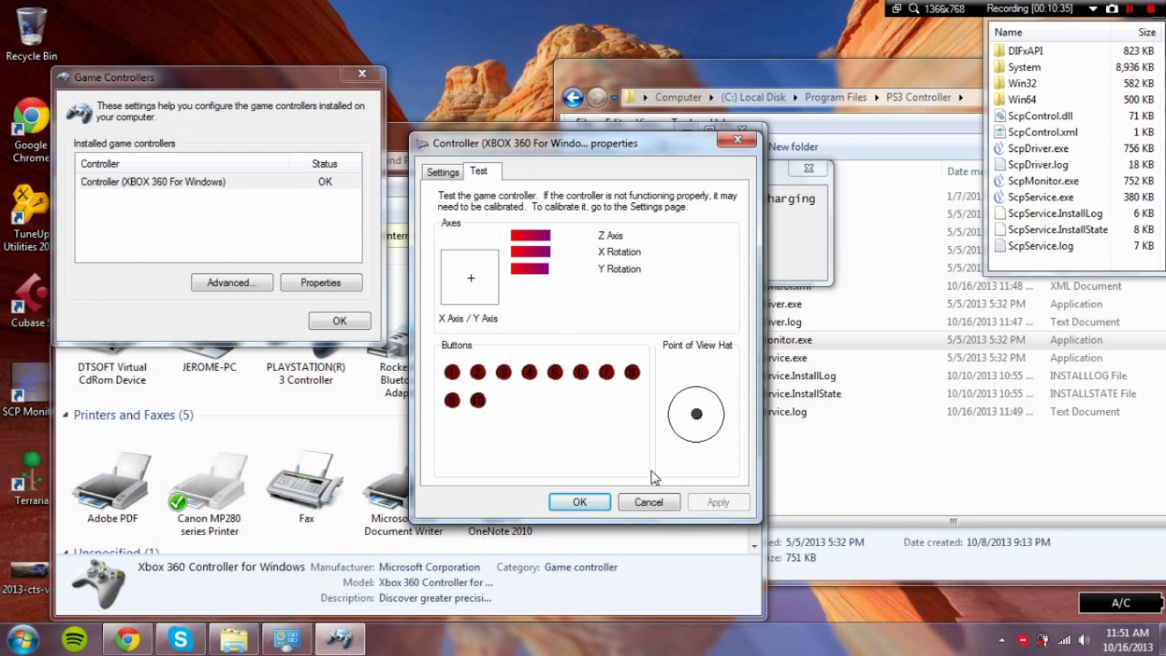
click(627, 504)
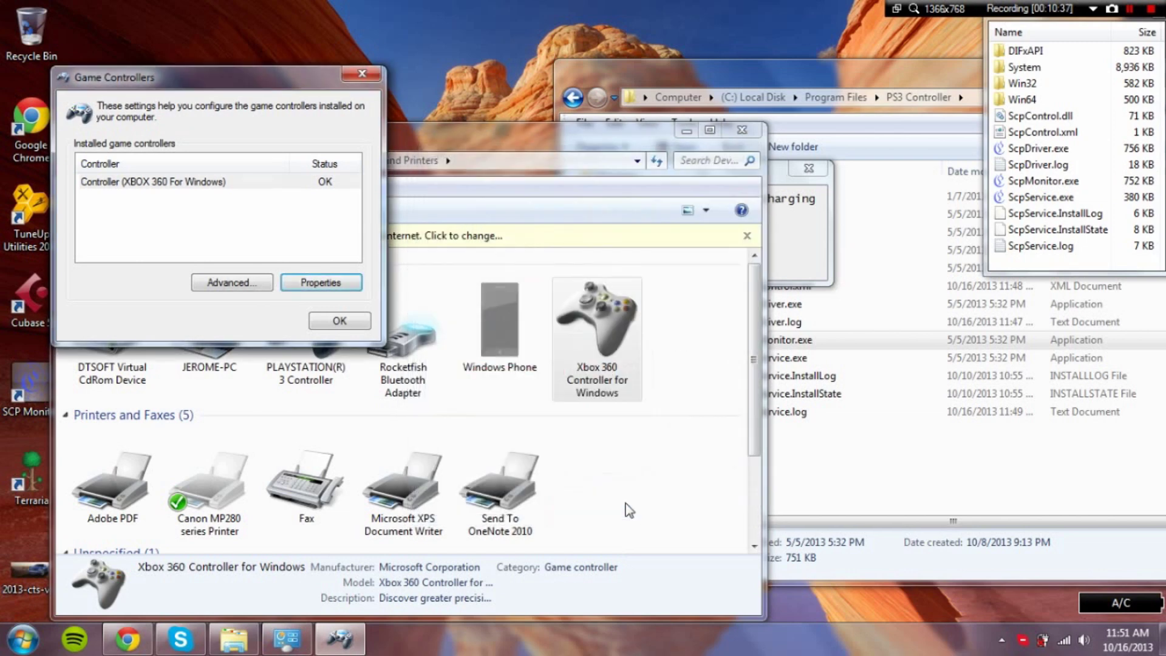
Step: Review pad status in SCP DS3 Monitor, open the XBOX 360 controller's test page, and return to the monitor
click(806, 279)
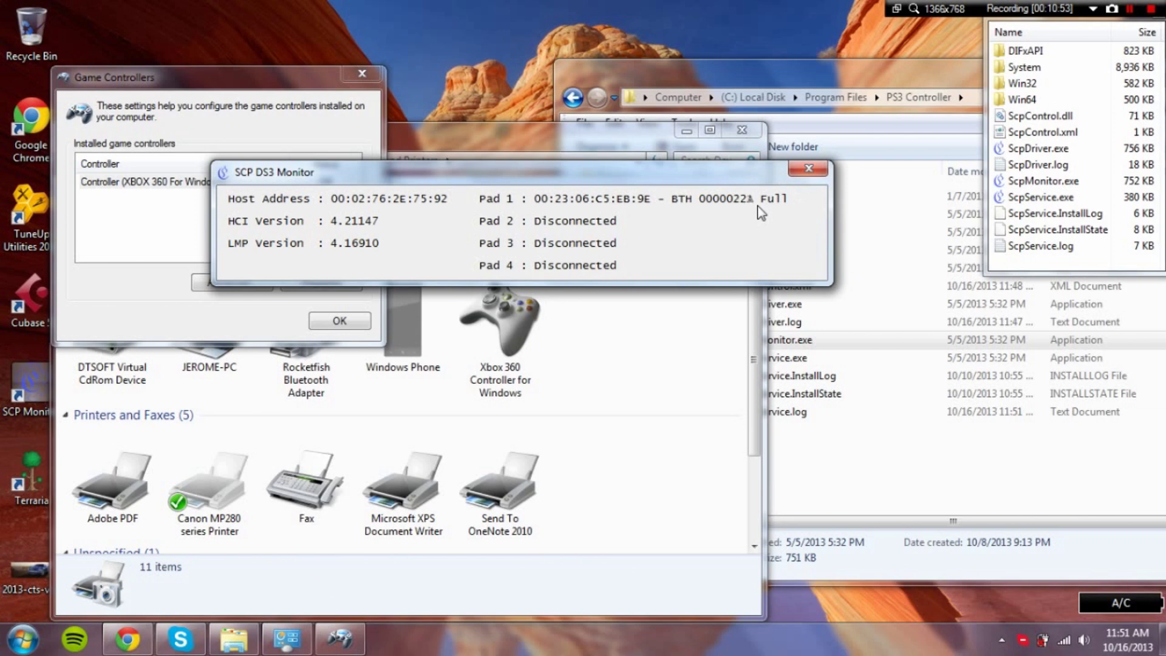
double_click(101, 185)
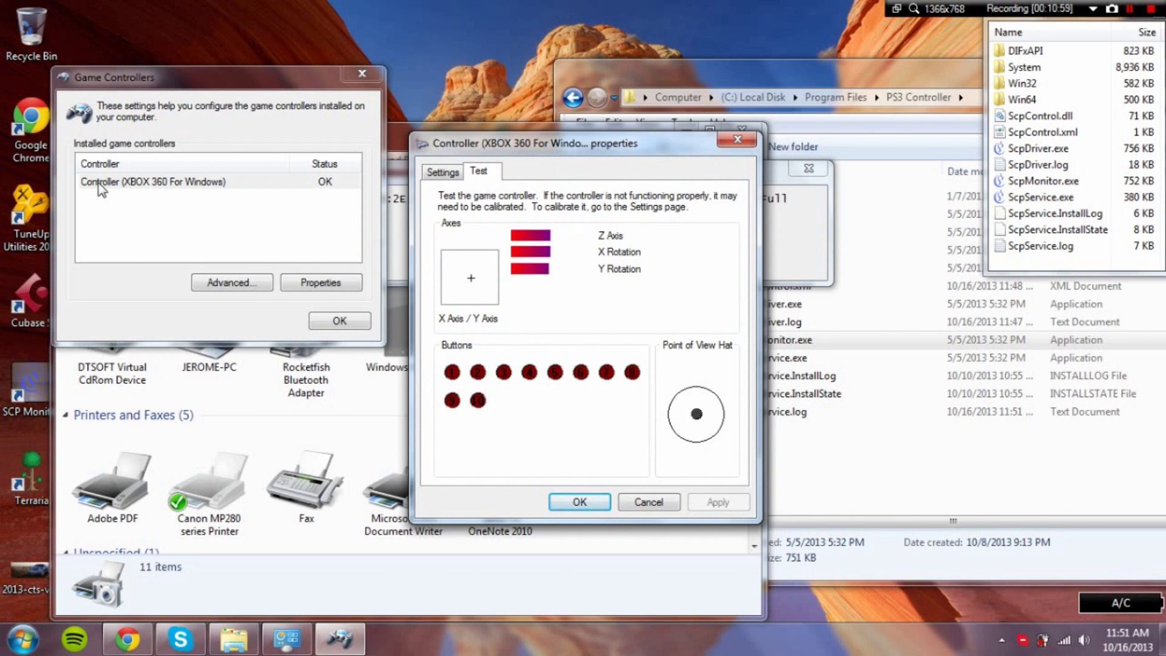
click(789, 252)
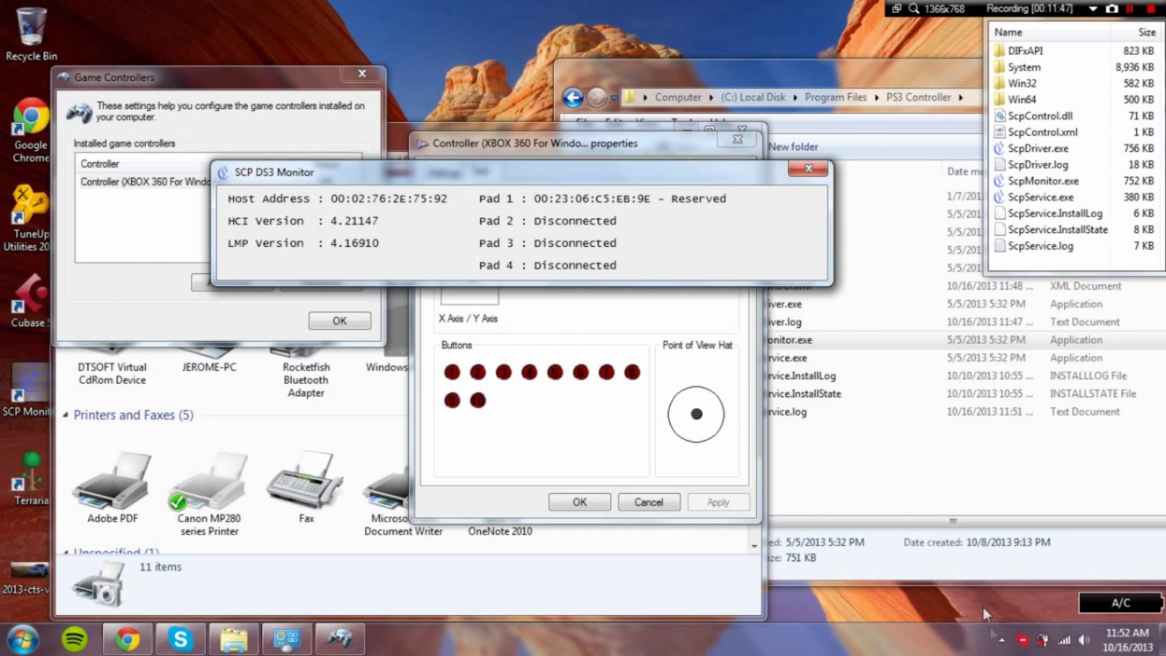
Step: Open SCP service configuration from the tray icon, confirm it with OK, and return to the monitor window
click(1001, 640)
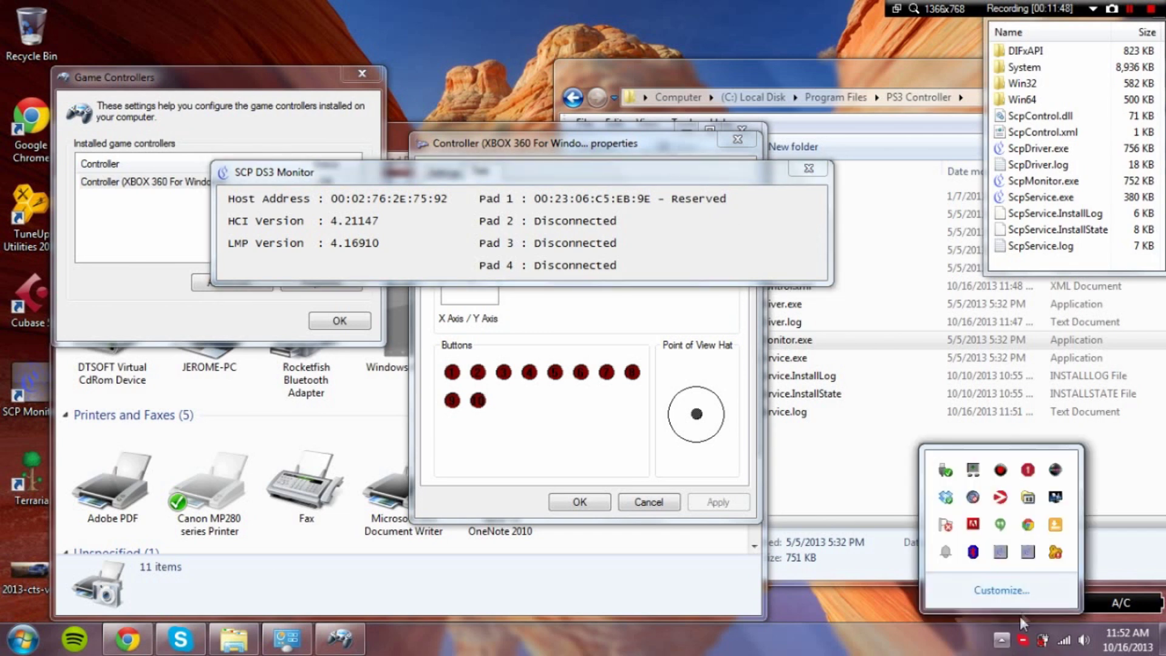
right_click(1002, 554)
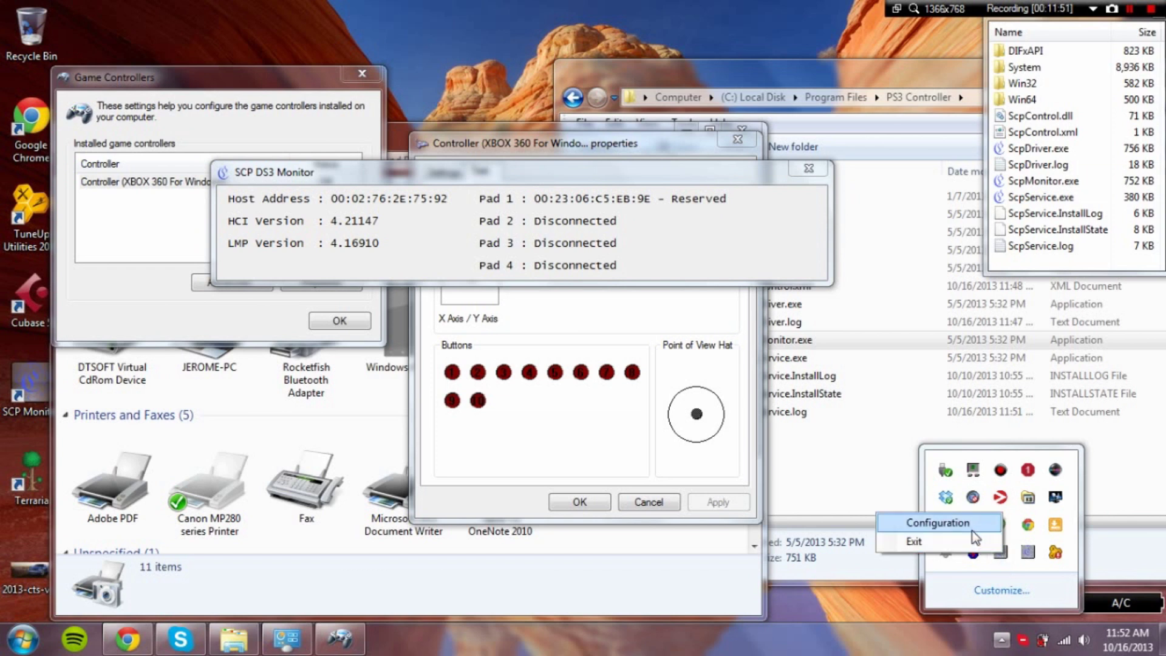
click(970, 527)
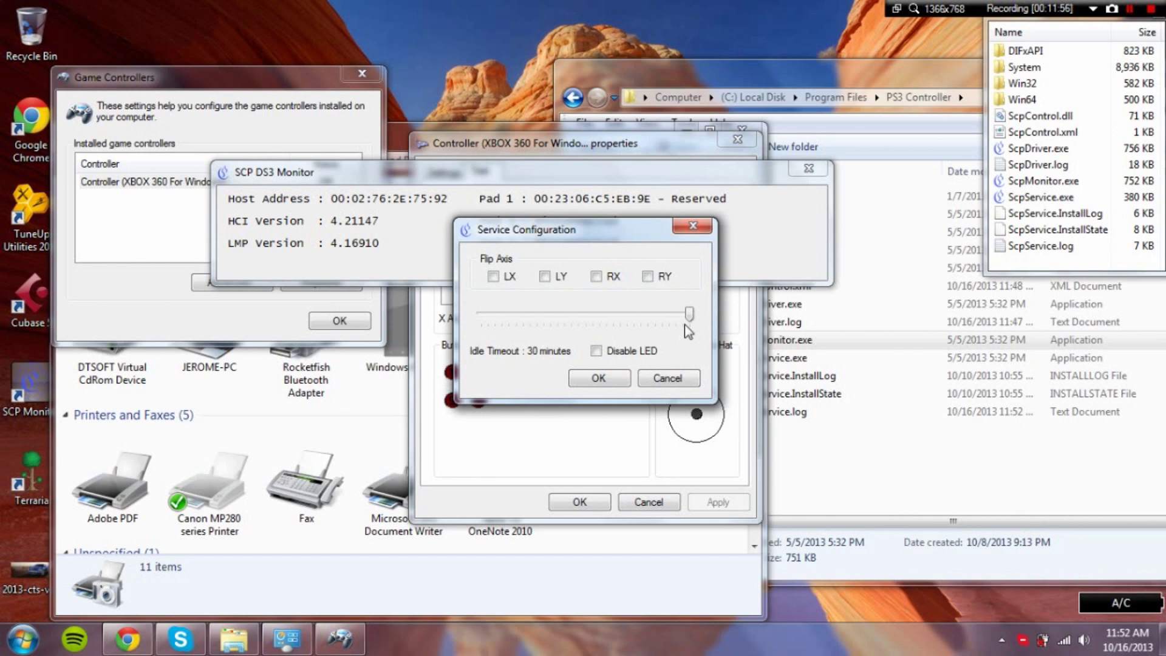
click(606, 376)
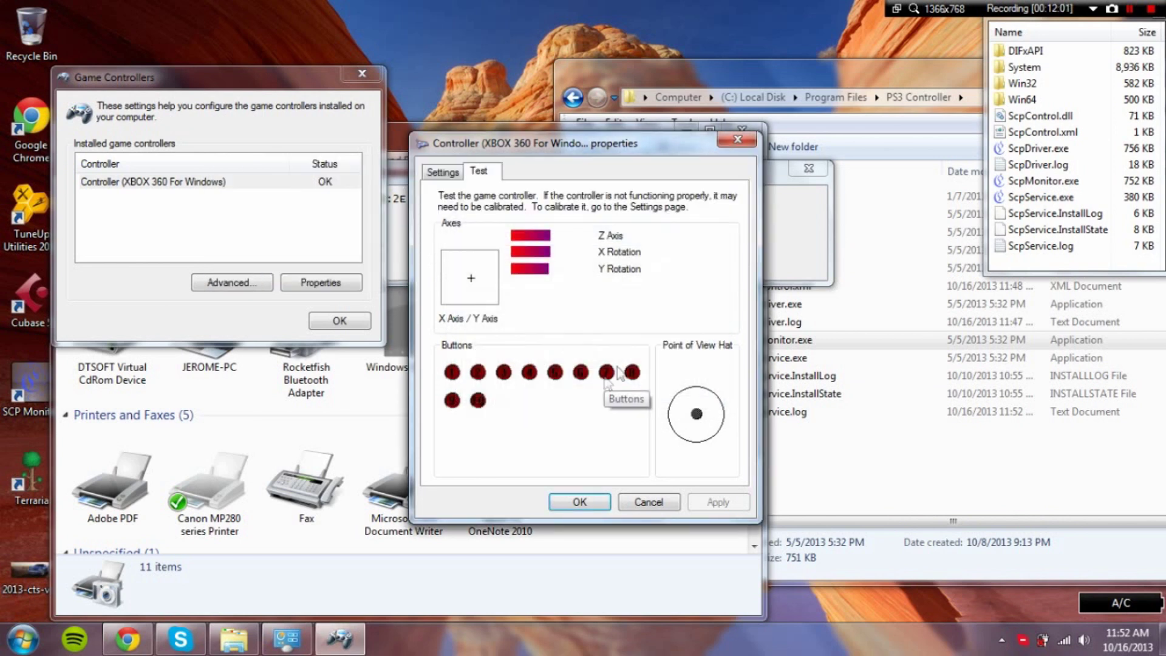
click(821, 235)
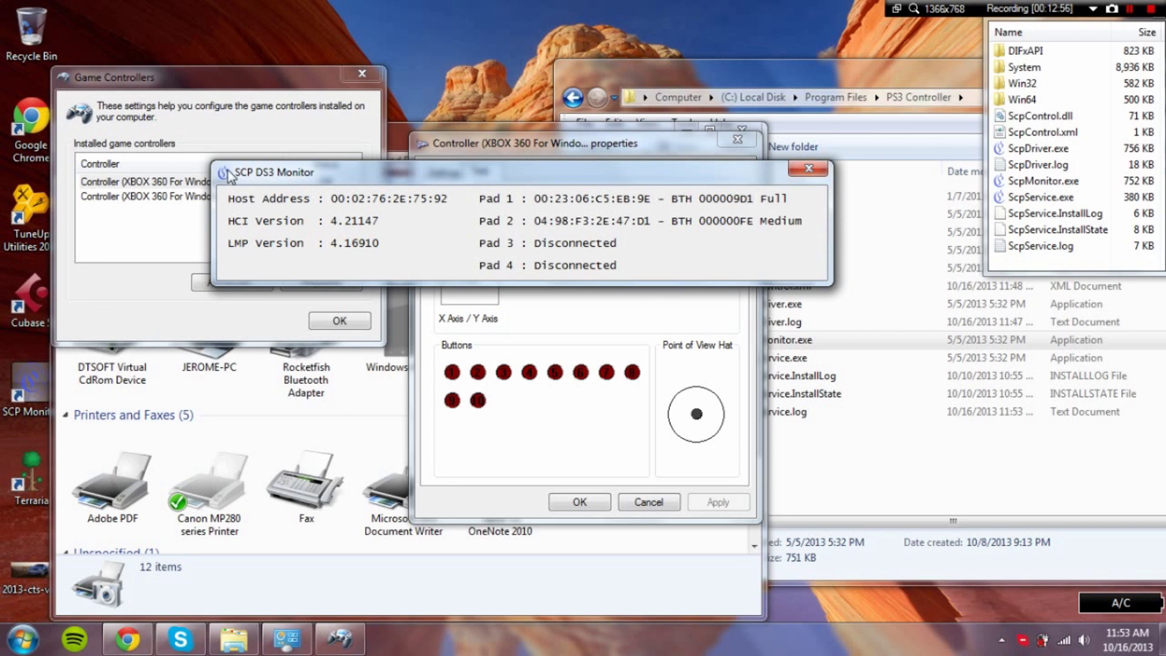
Step: Close the first controller's properties, view and close the second controller's Test page, then bring up Task Manager
click(183, 201)
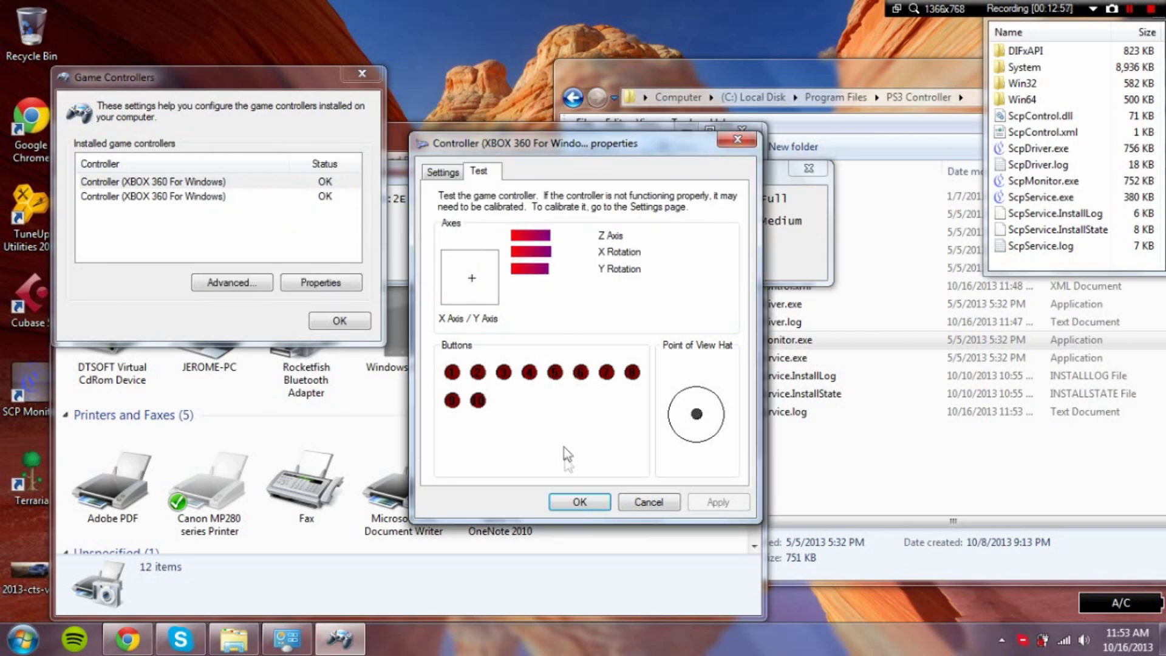
click(577, 501)
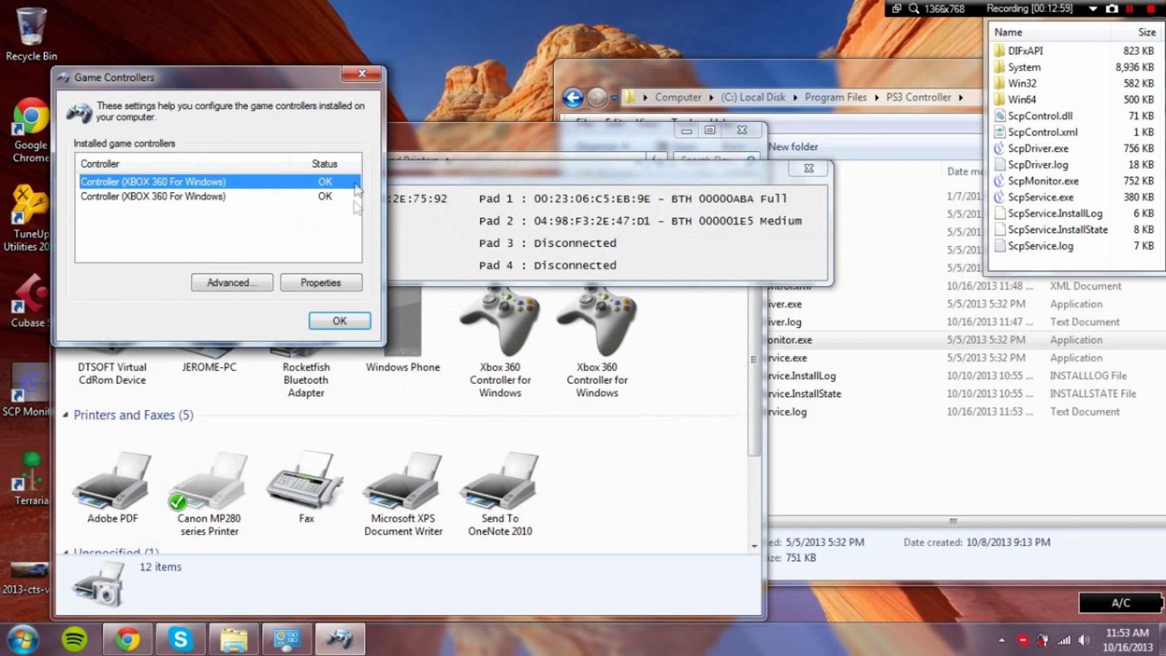
double_click(340, 196)
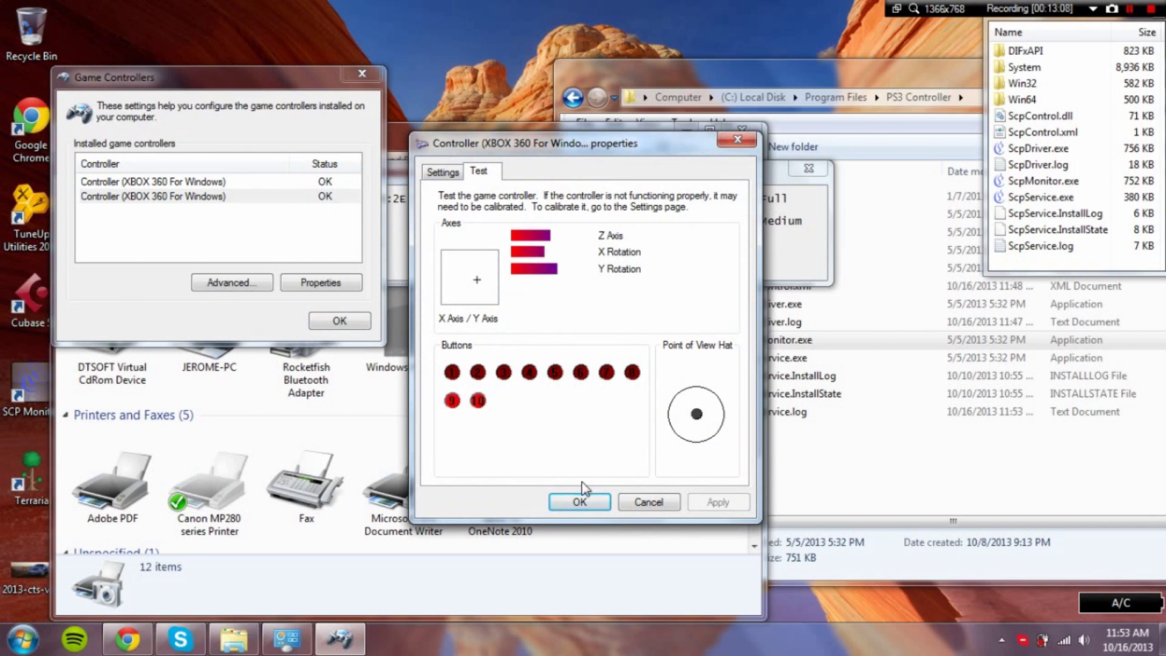
click(584, 503)
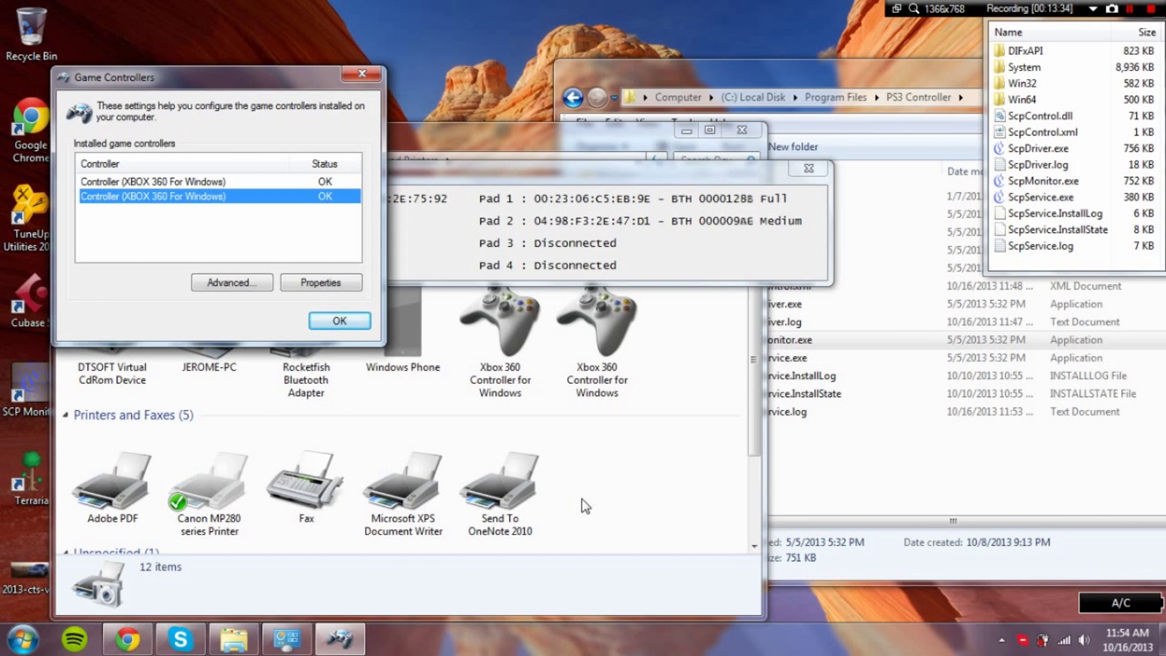
key(ctrl+shift+Escape)
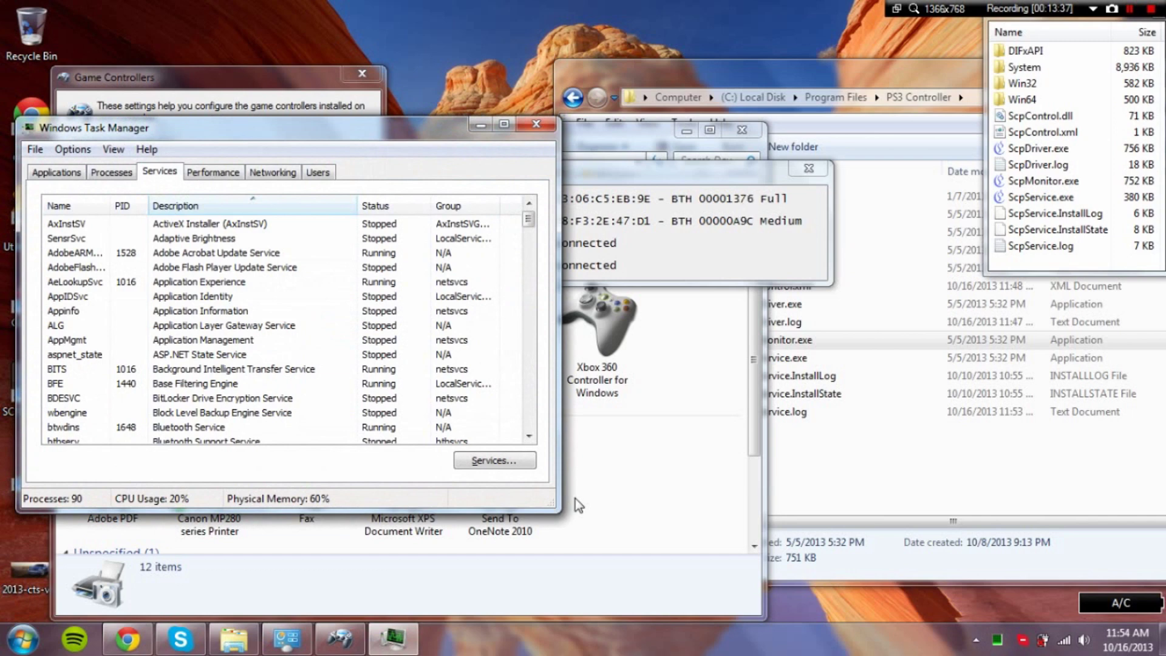
Step: Stop Ds3Service from Task Manager's Services list, then check SCP DS3 Monitor
drag(529, 224, 533, 254)
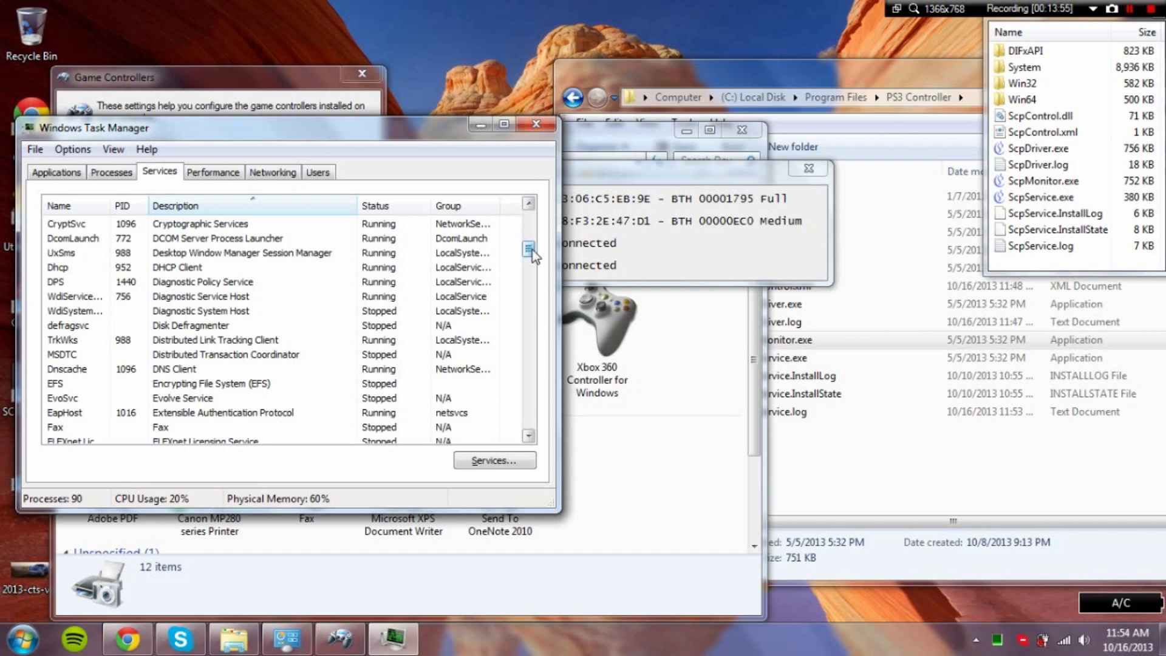
drag(527, 250, 520, 370)
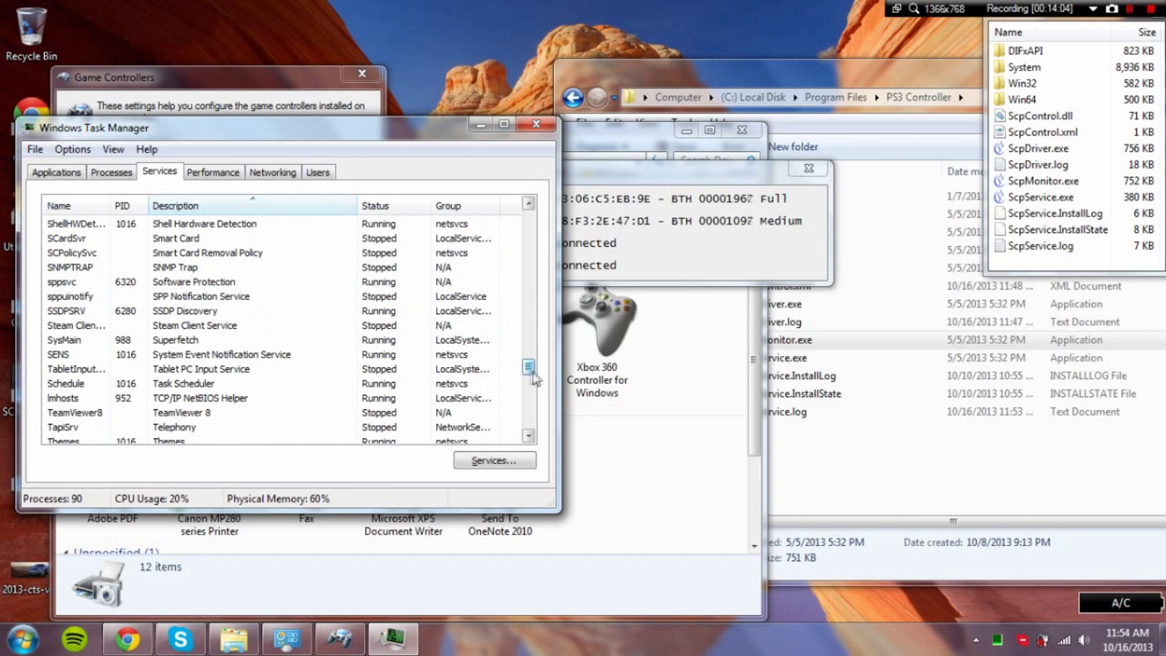
scroll(400, 341, up, 5)
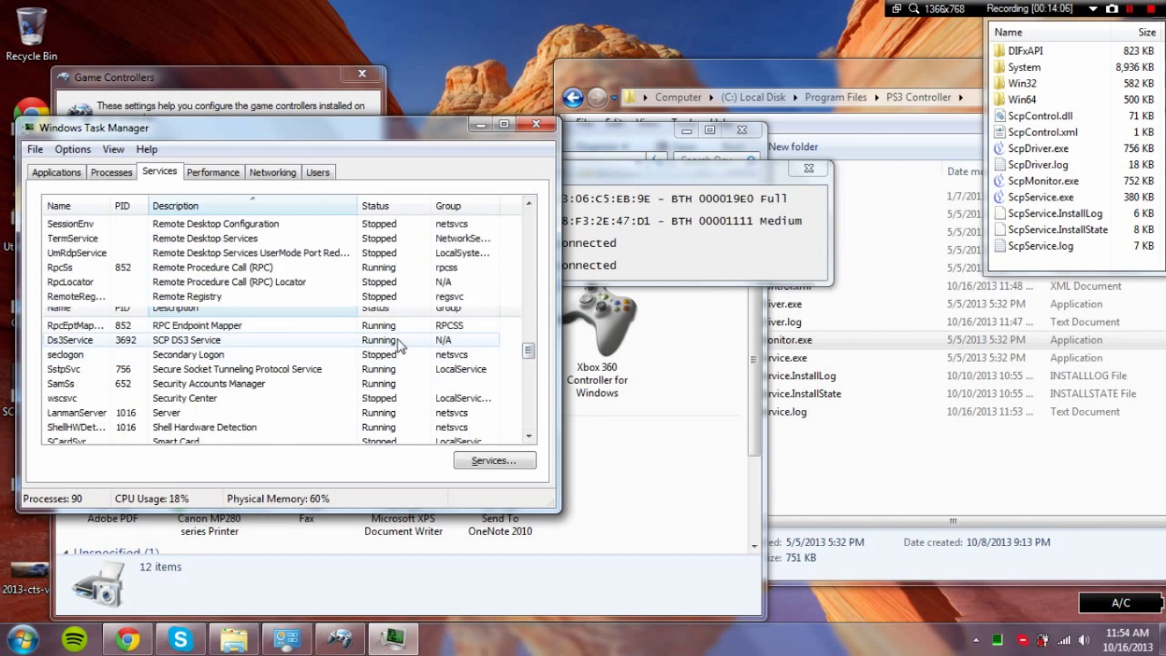
right_click(398, 340)
click(417, 370)
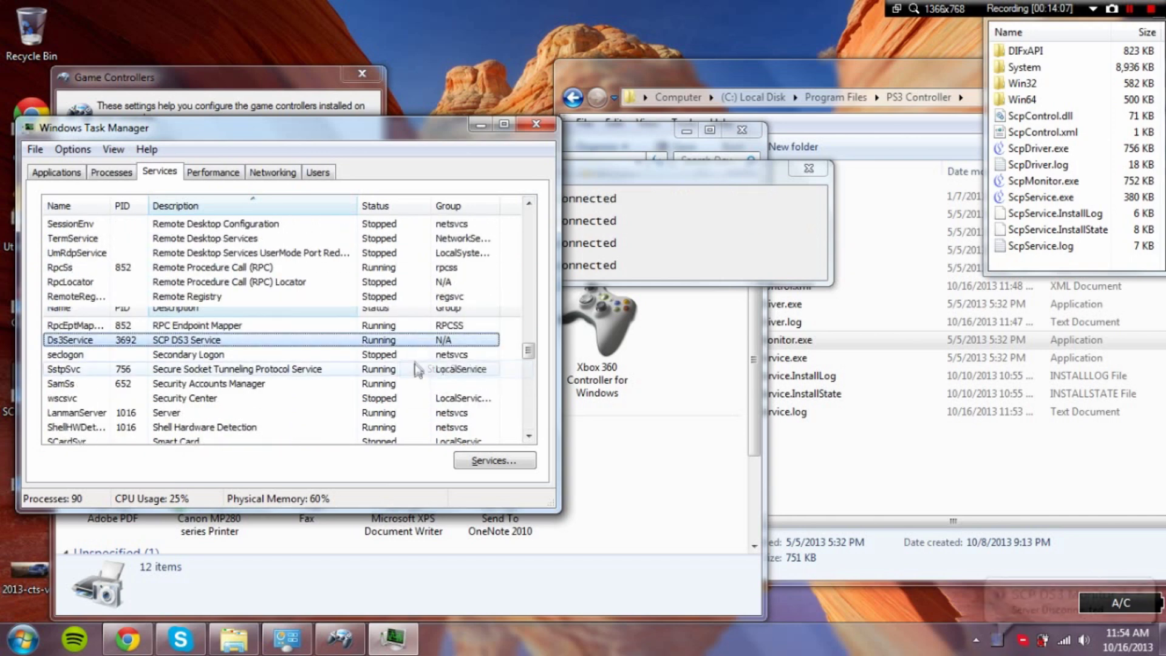
click(704, 215)
Step: Start Ds3Service again and return to SCP DS3 Monitor
click(316, 344)
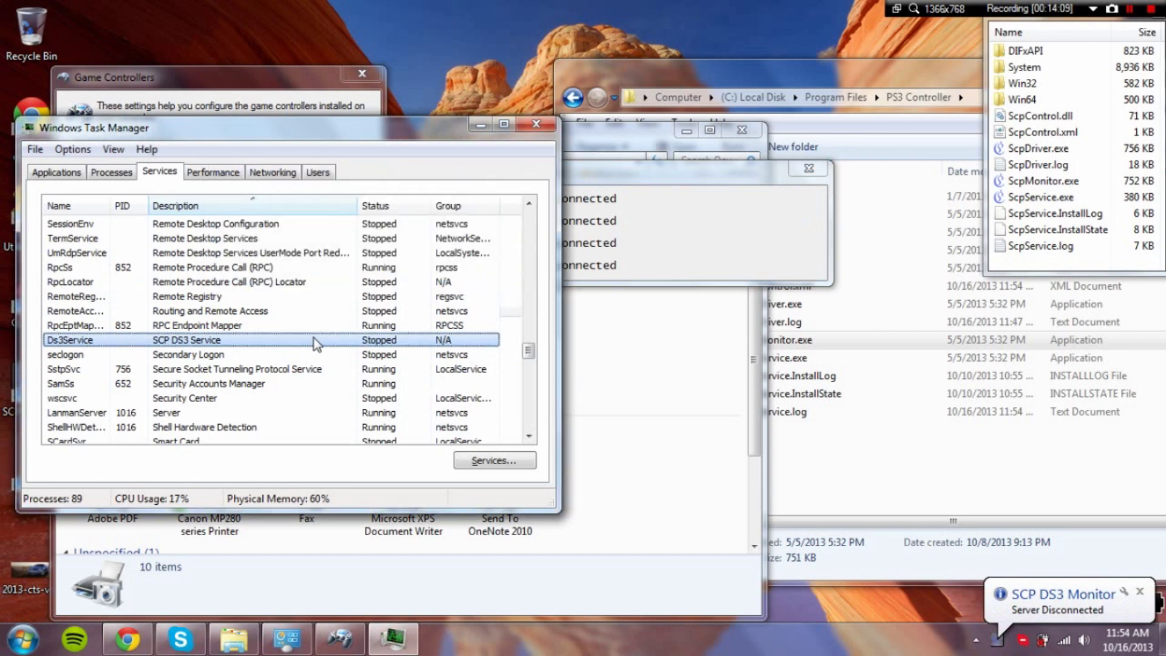
right_click(316, 342)
click(332, 348)
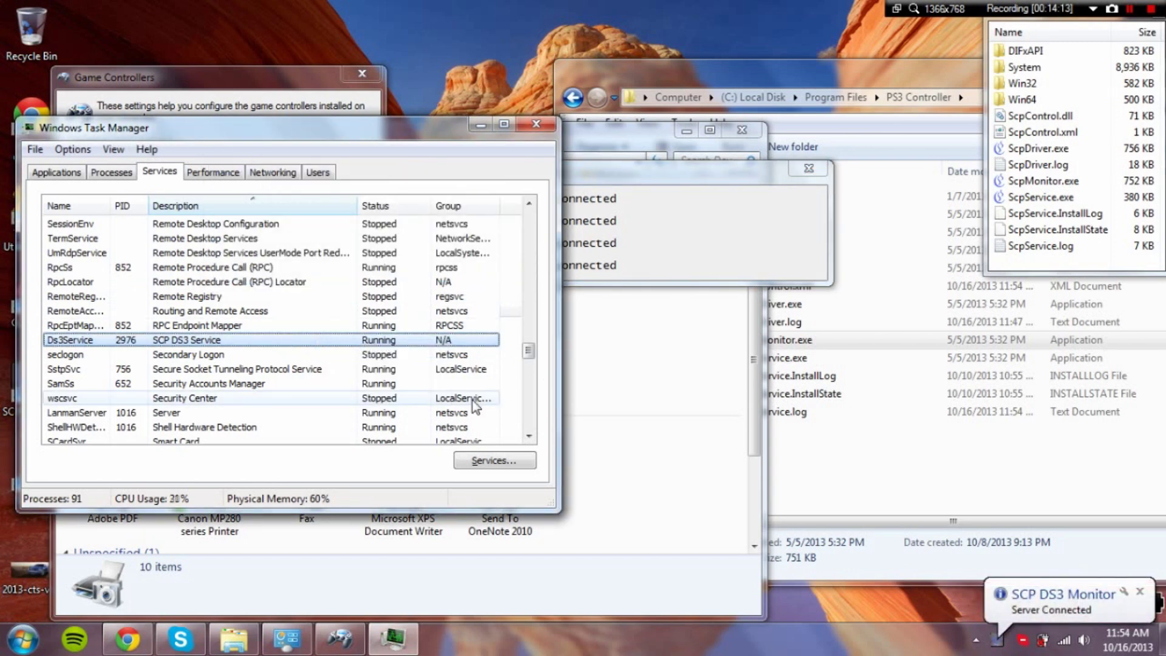
click(627, 258)
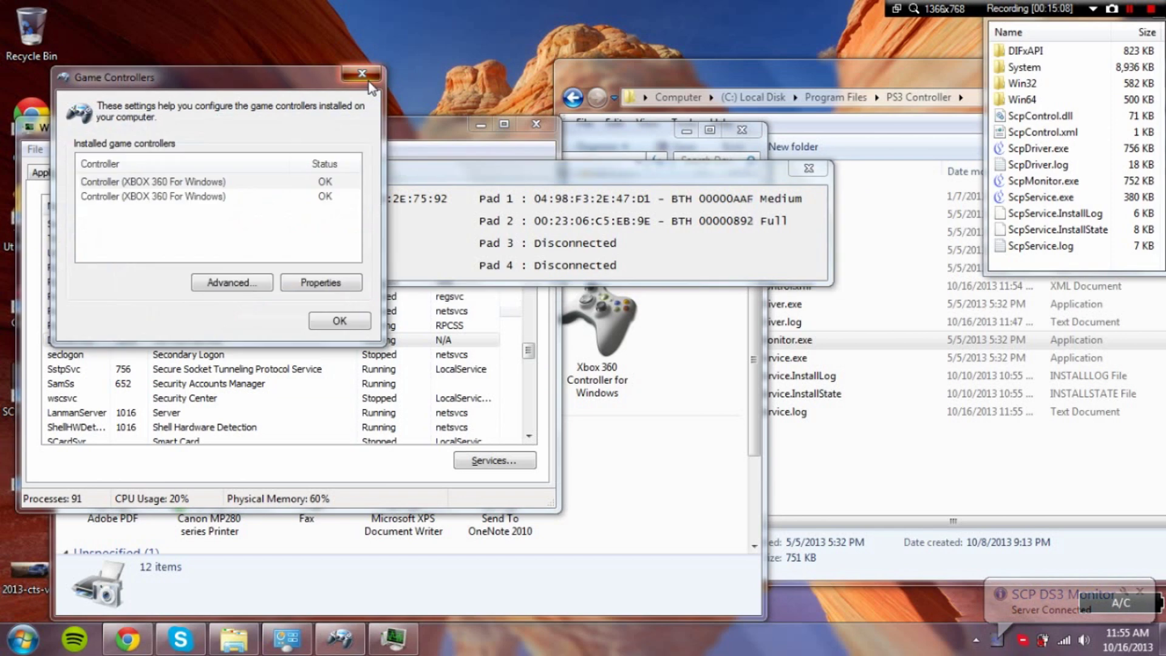
Step: Close the Game Controllers window
click(368, 79)
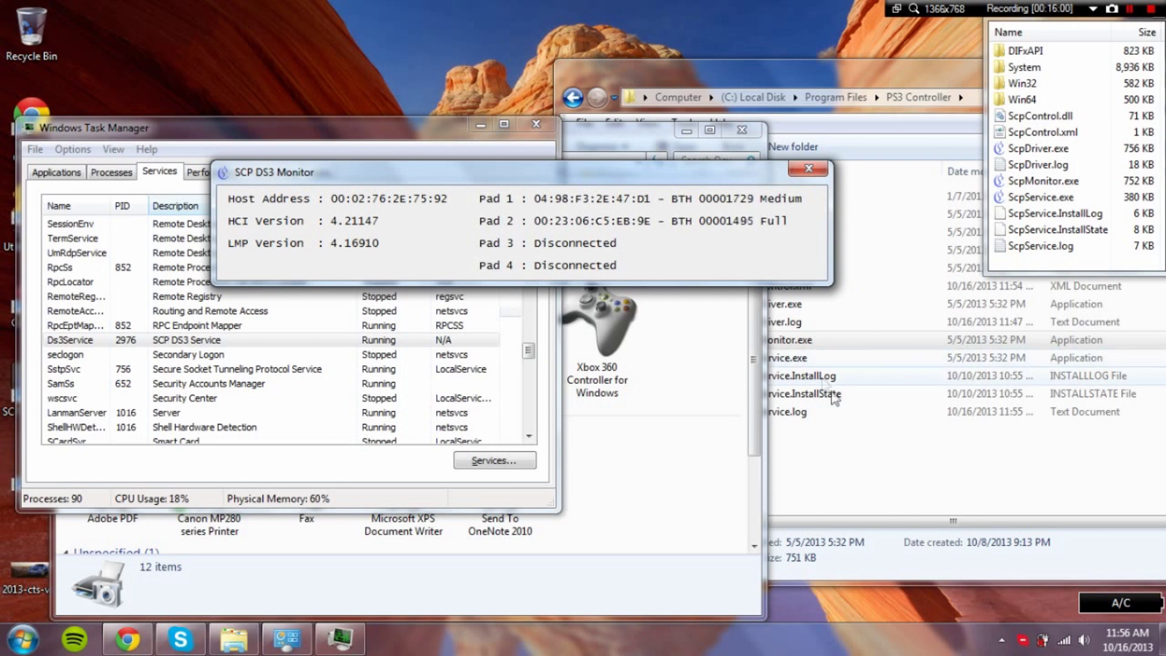
Step: Bring the PS3 Controller folder window to the front
click(833, 394)
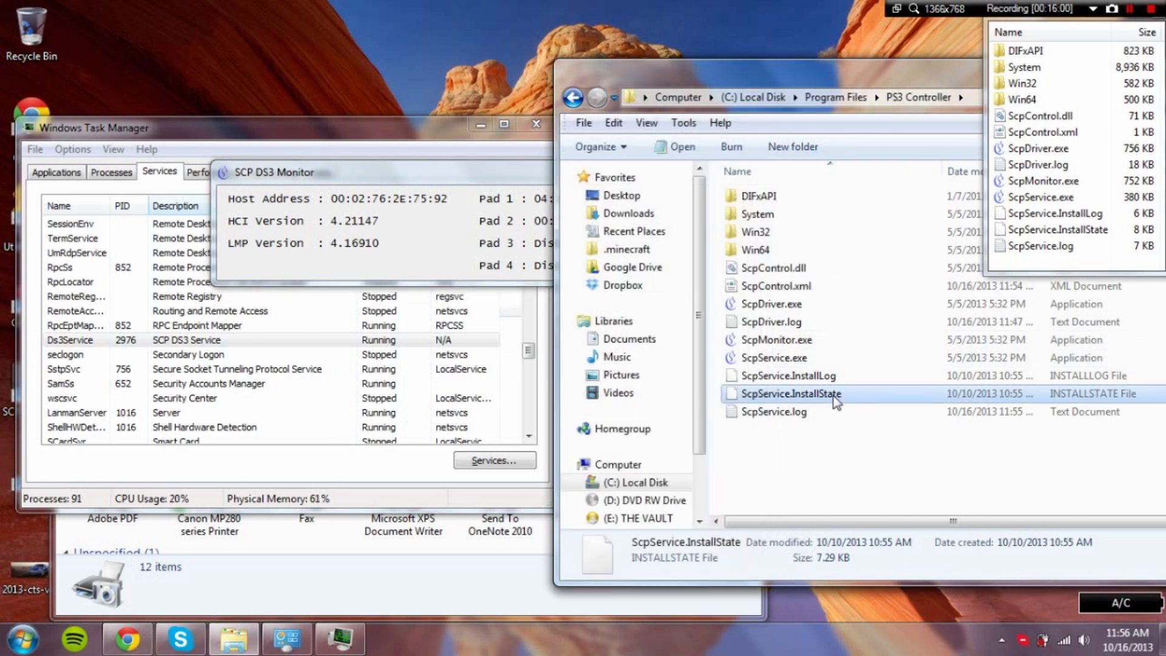
Step: Run SCPUser.exe from the Win64 folder and raise both rumble sliders to about half
double_click(808, 246)
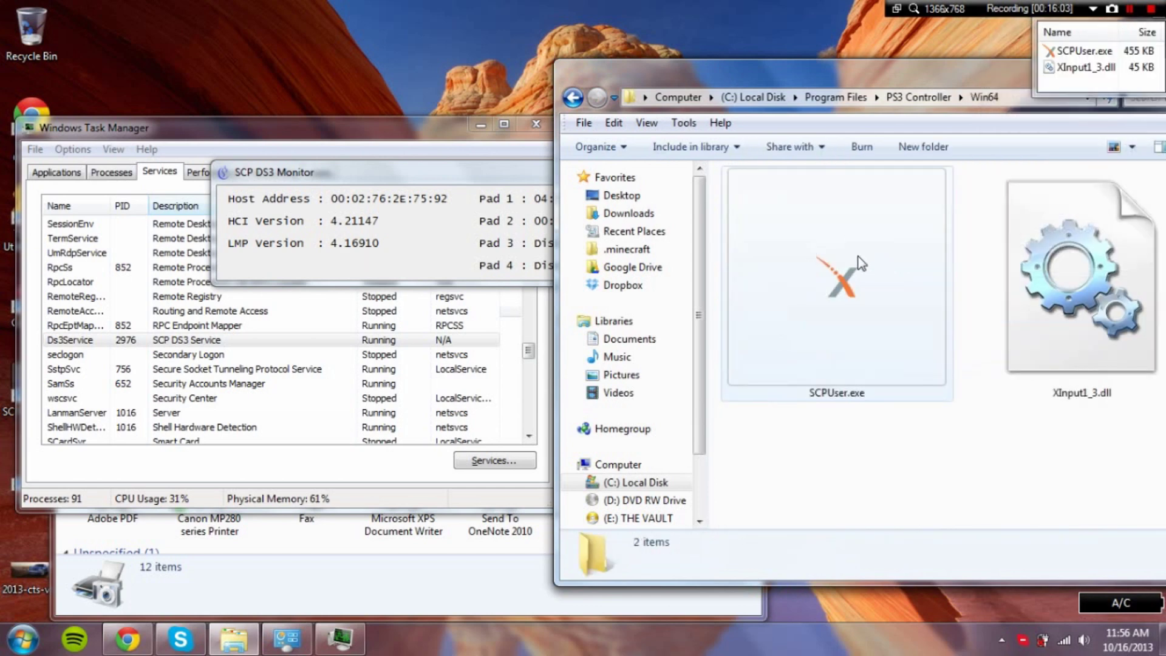
click(858, 263)
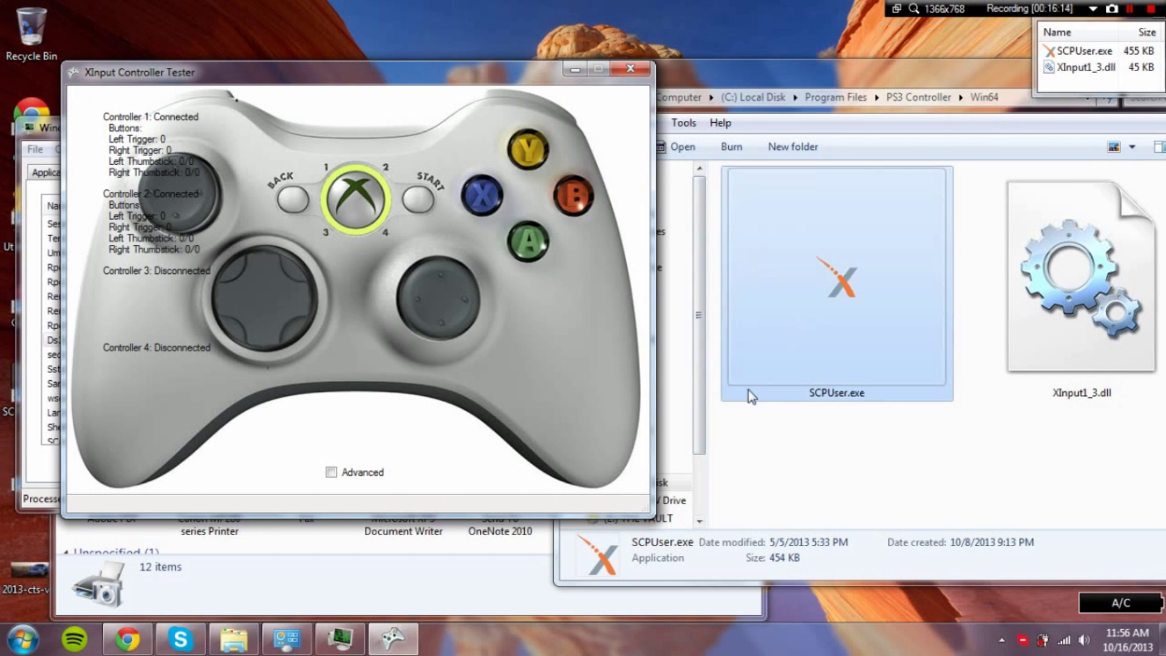
click(331, 473)
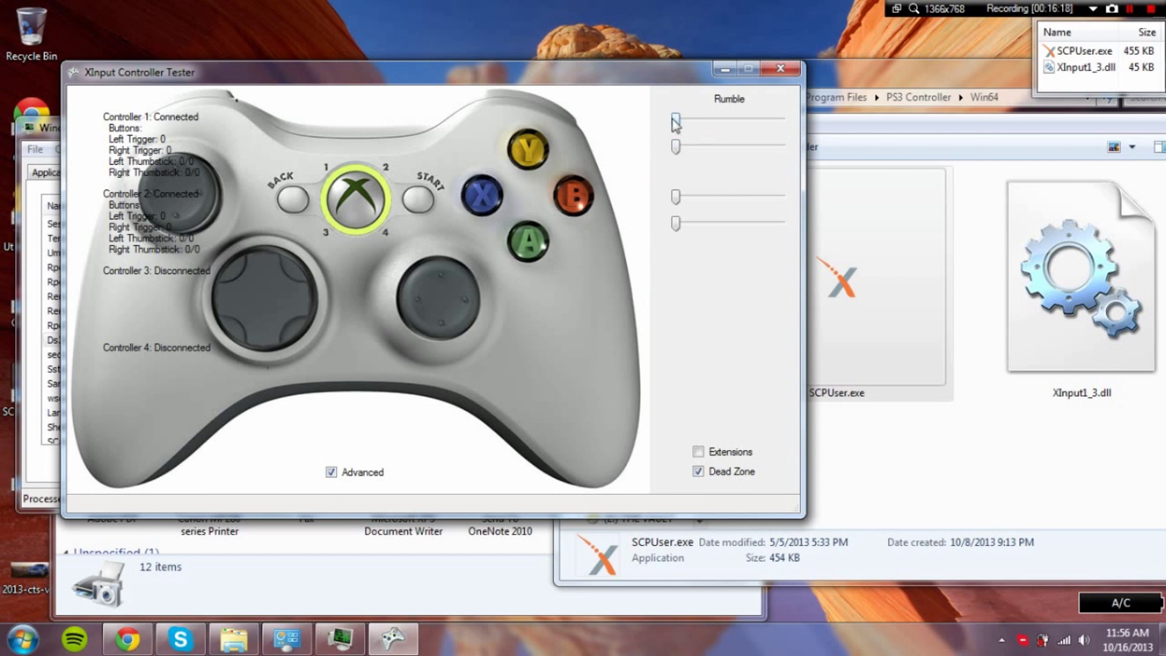
drag(675, 119, 738, 120)
drag(675, 146, 739, 147)
Step: Drag both rumble sliders back to zero, hide Advanced, and close XInput Controller Tester
click(340, 471)
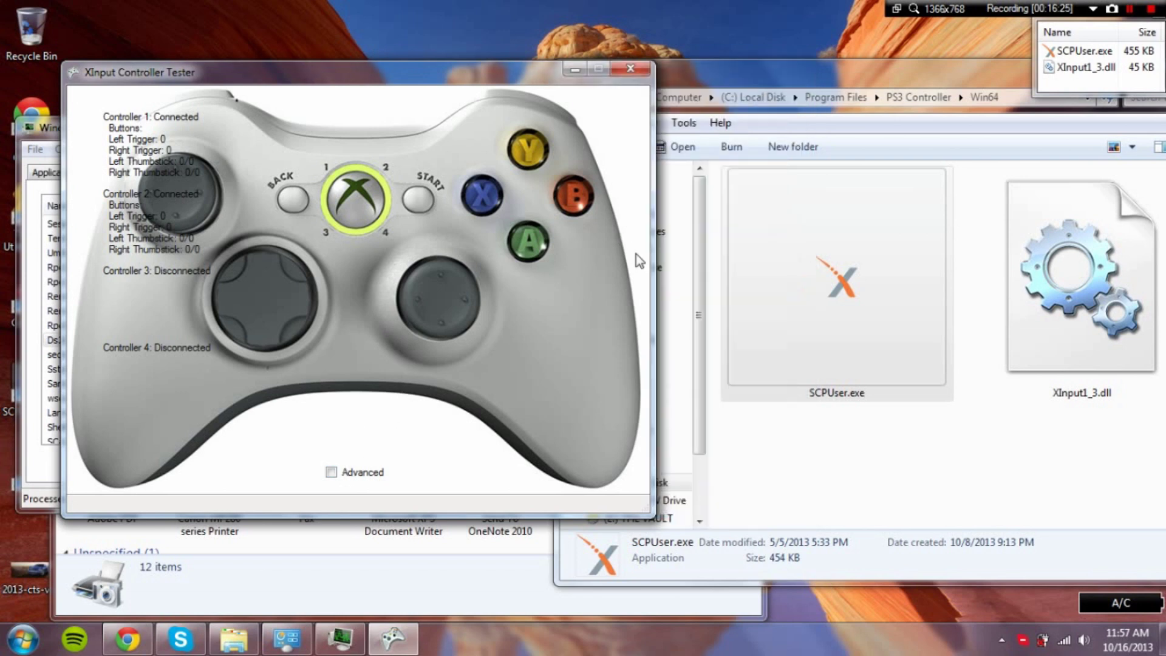
click(355, 473)
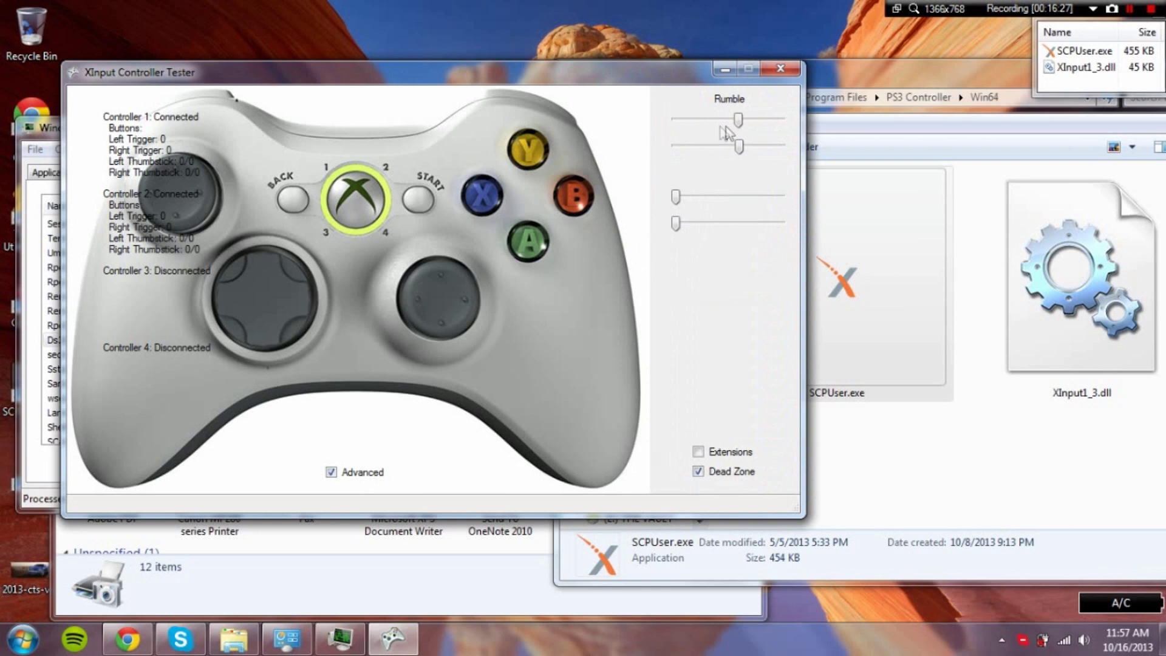
drag(738, 120, 674, 121)
drag(739, 147, 646, 166)
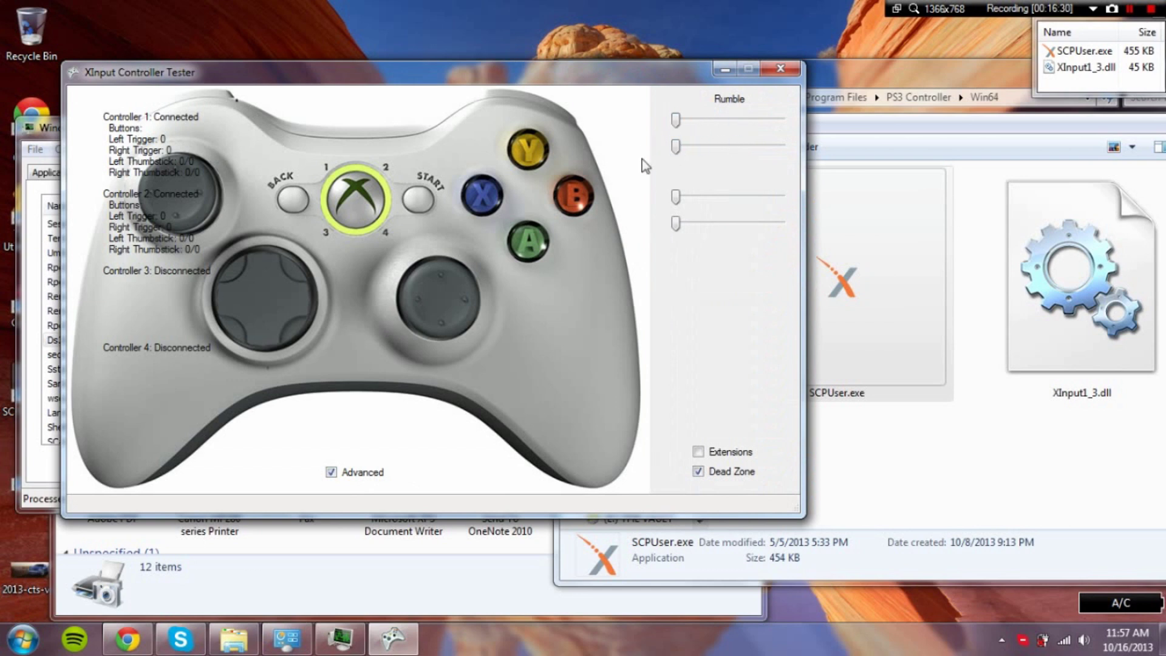
click(354, 479)
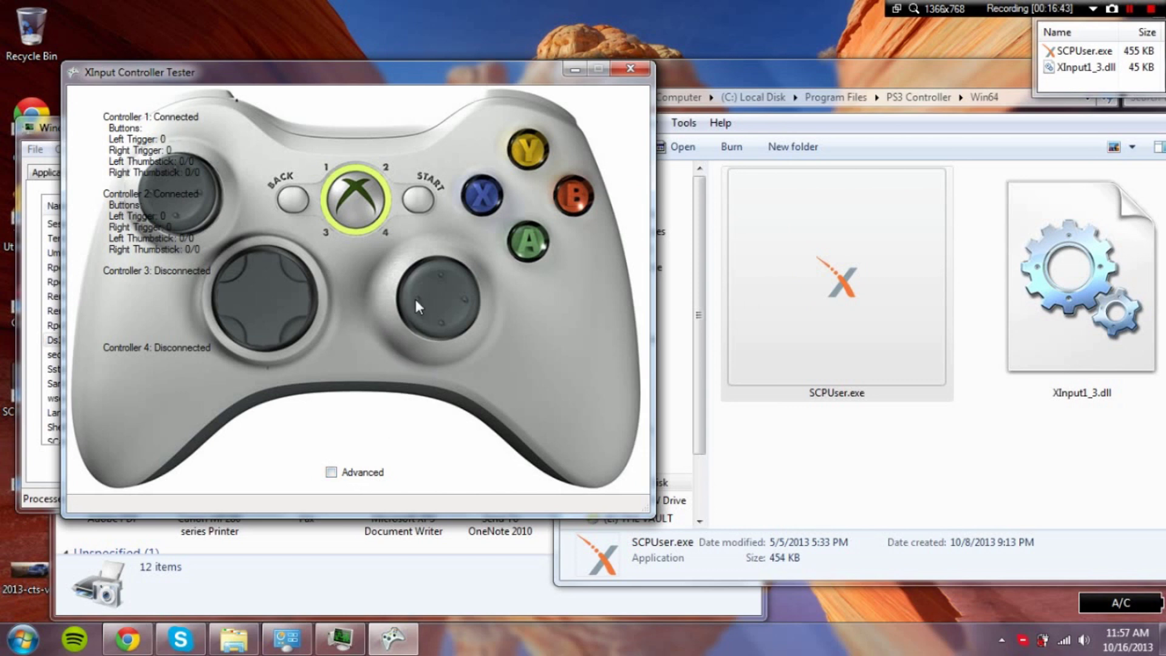
click(627, 70)
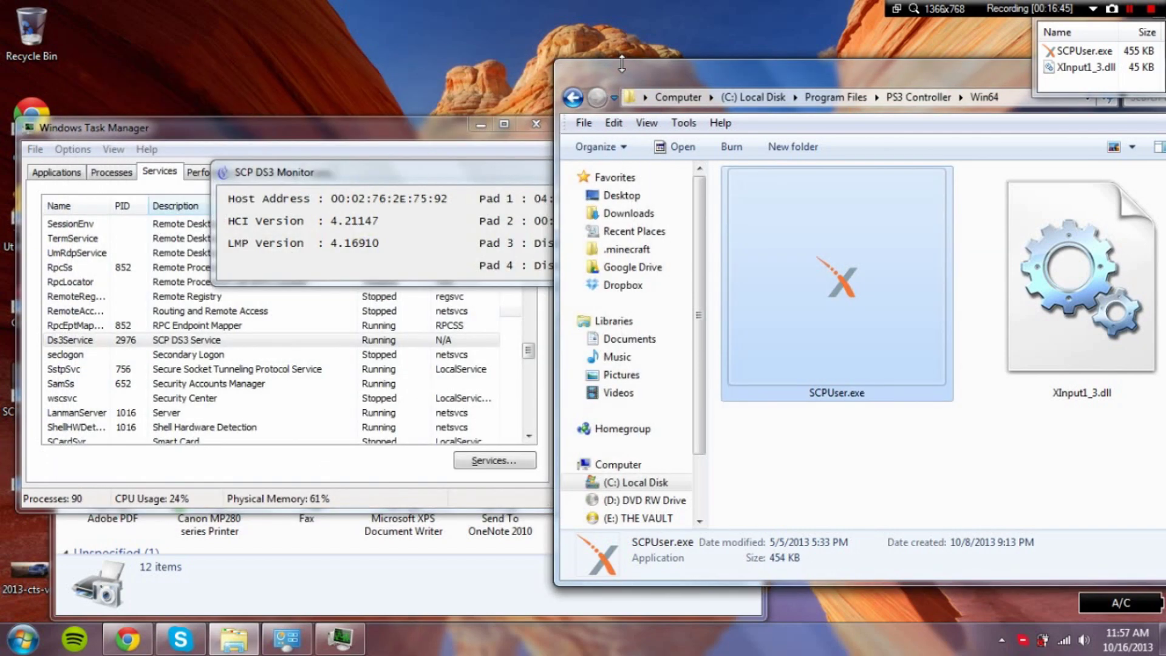